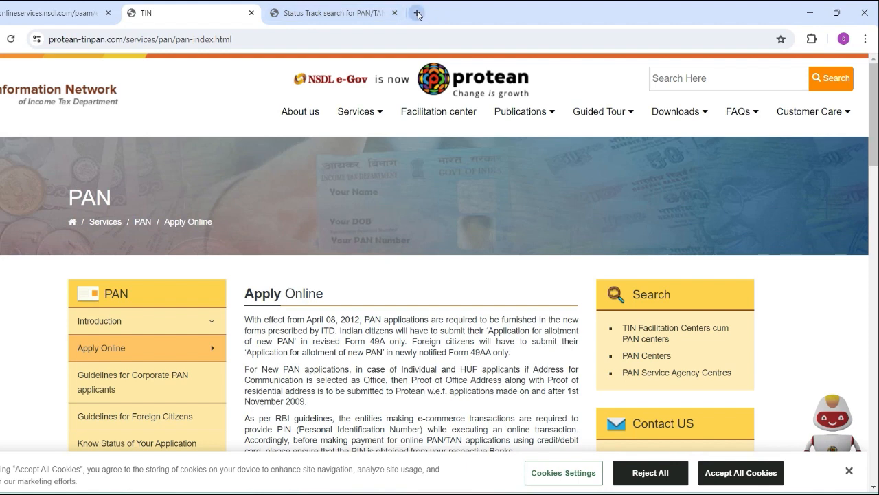
Step: In a new tab, search Google for 'csc login' from the recent searches
{"action": "left_click", "coordinate": [416, 12]}
{"action": "left_click", "coordinate": [130, 35]}
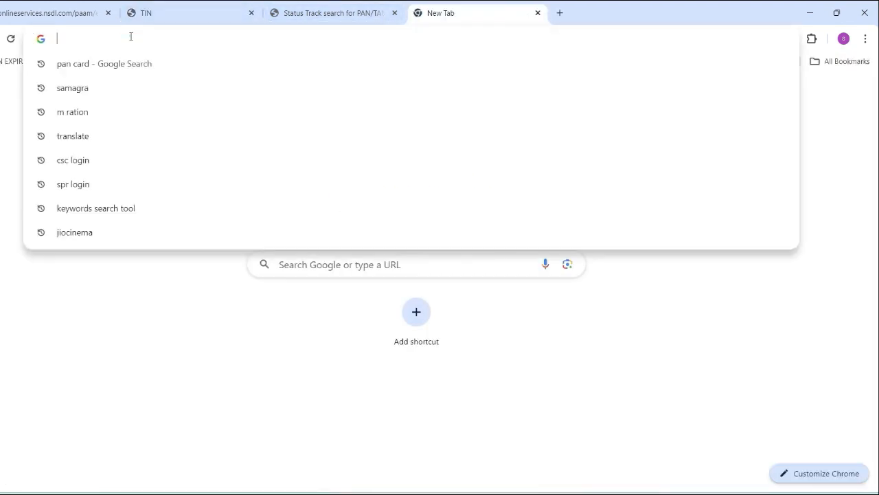
{"action": "left_click", "coordinate": [91, 168]}
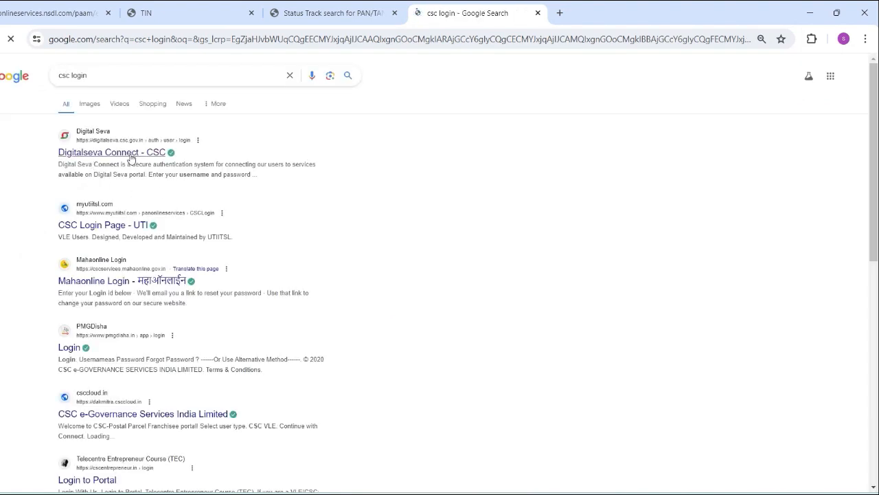
Step: Sign in to Digitalseva Connect with the captcha and search the dashboard for 'nsdl'
{"action": "left_click", "coordinate": [131, 154]}
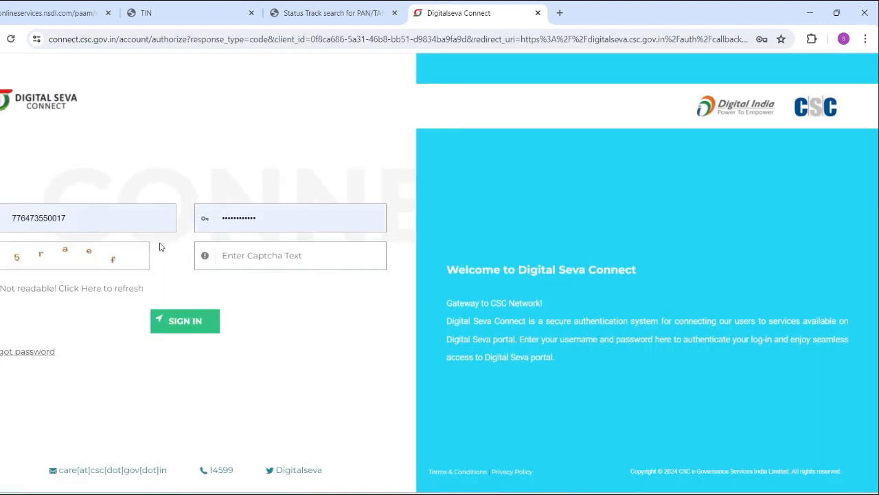
{"action": "left_click", "coordinate": [253, 256]}
{"action": "type", "text": "u"}
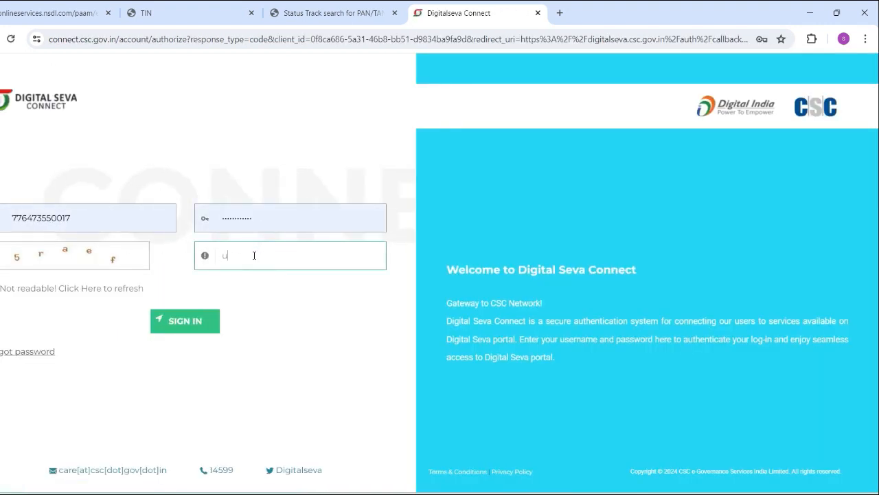
{"action": "type", "text": "5"}
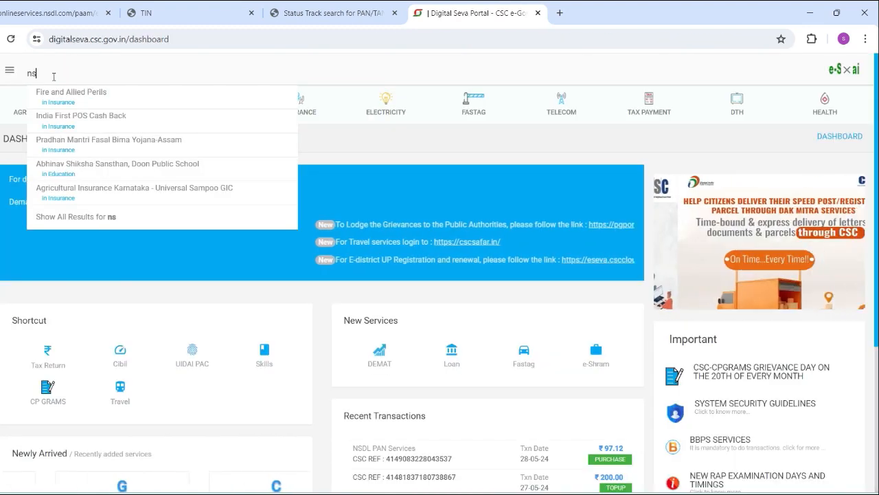
{"action": "type", "text": "dl"}
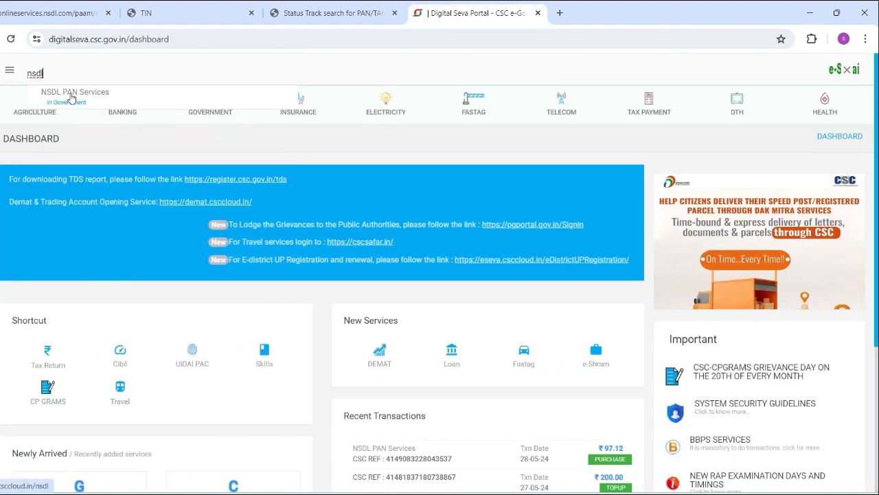
Step: Open NSDL PAN Services and log in with Digital Seva Connect
{"action": "left_click", "coordinate": [71, 92]}
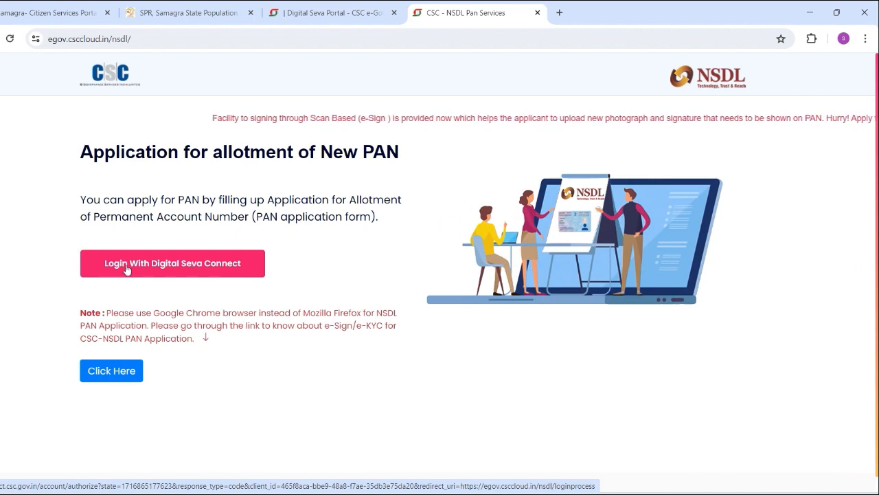
{"action": "left_click", "coordinate": [216, 269]}
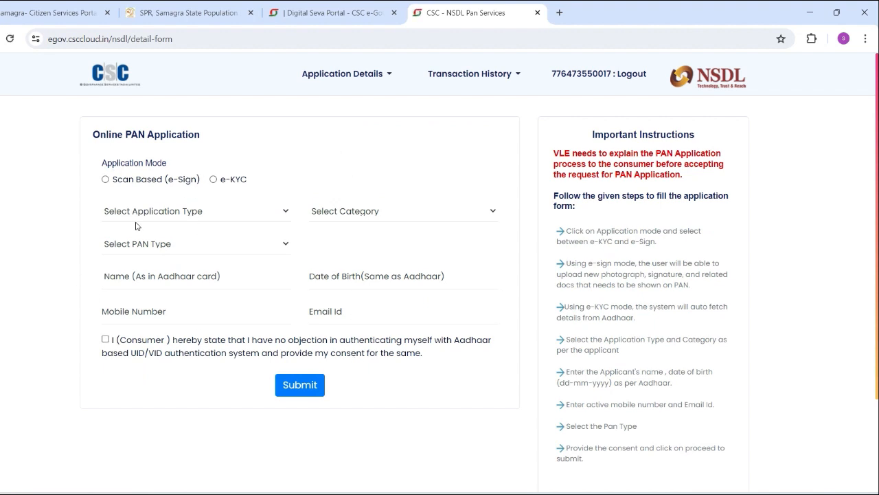
Step: Choose e-KYC with PAN - Indian Citizen (Form 49A), INDIVIDUAL and Physical PAN Card/E -PAN Card
{"action": "left_click", "coordinate": [214, 180]}
{"action": "left_click", "coordinate": [184, 215]}
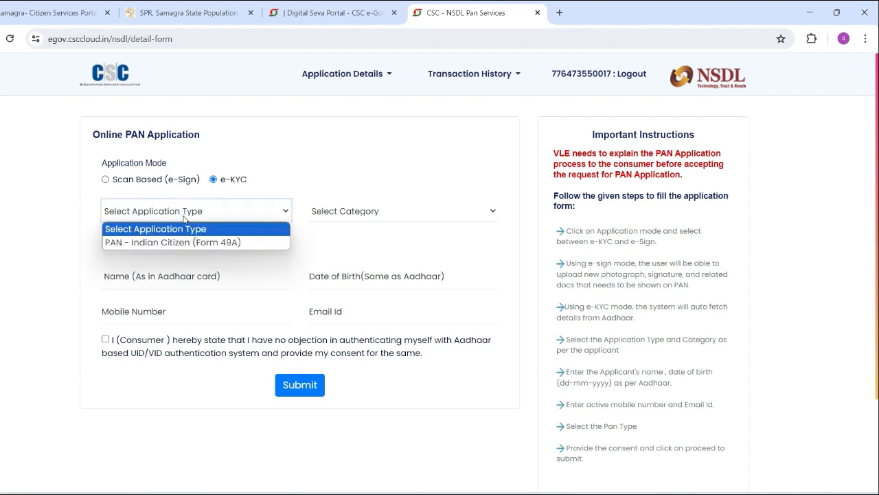
{"action": "left_click", "coordinate": [145, 242]}
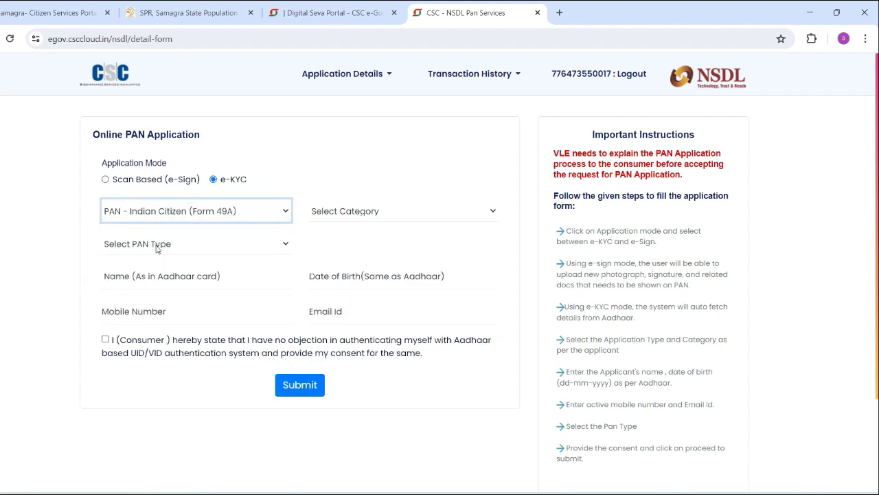
{"action": "left_click", "coordinate": [386, 214]}
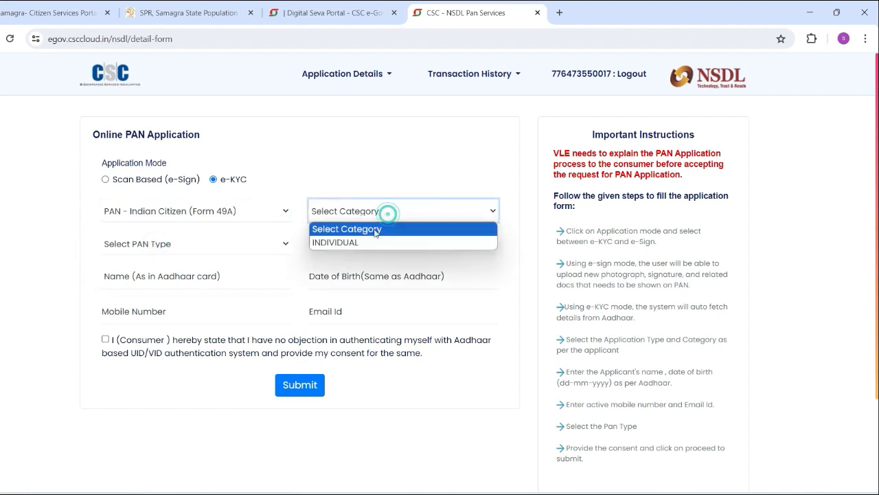
{"action": "left_click", "coordinate": [343, 242]}
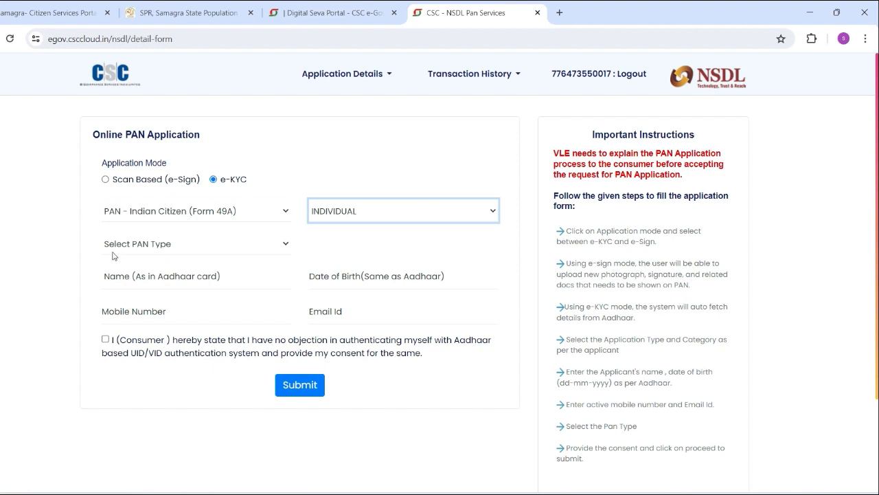
{"action": "left_click", "coordinate": [171, 251]}
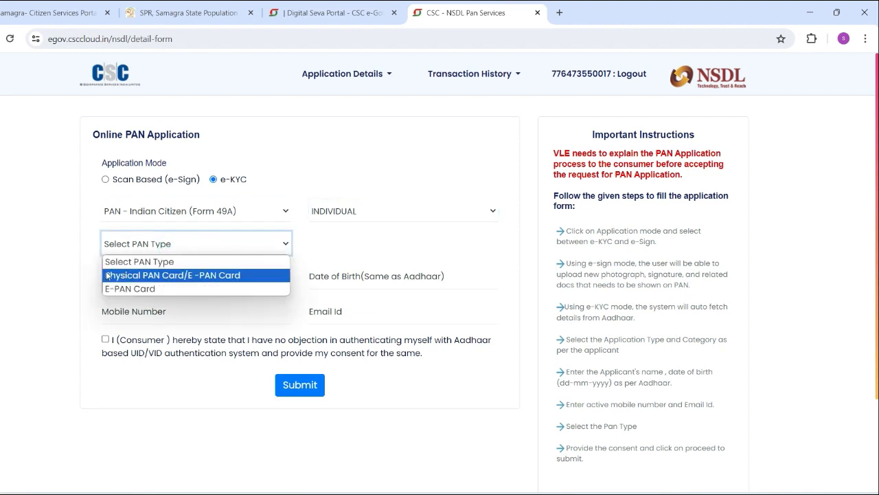
{"action": "left_click", "coordinate": [177, 276]}
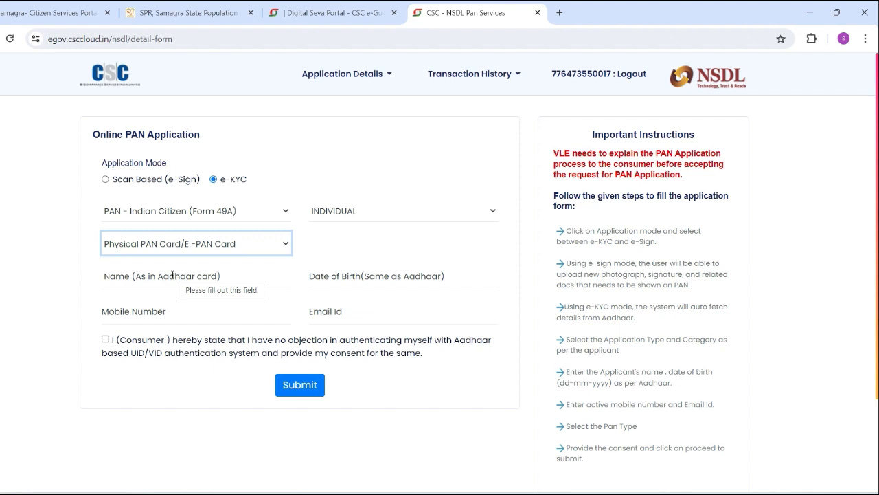
Step: Enter the applicant's full name and date of birth
{"action": "left_click", "coordinate": [129, 276]}
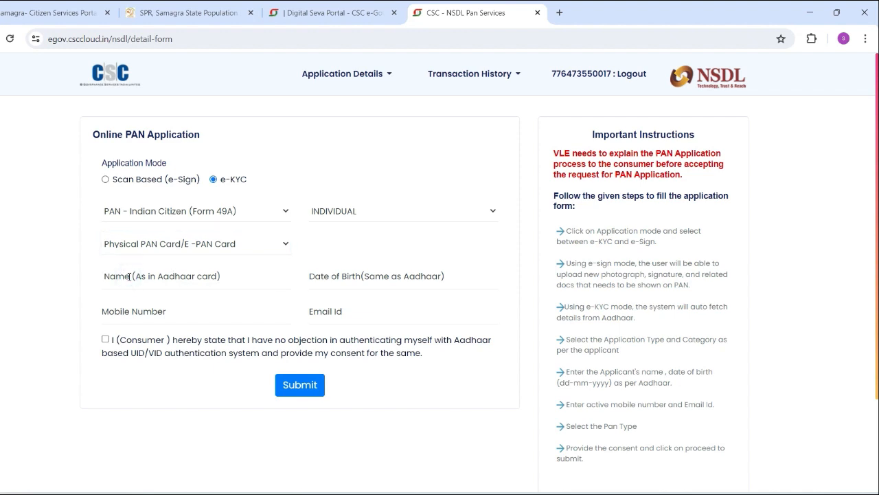
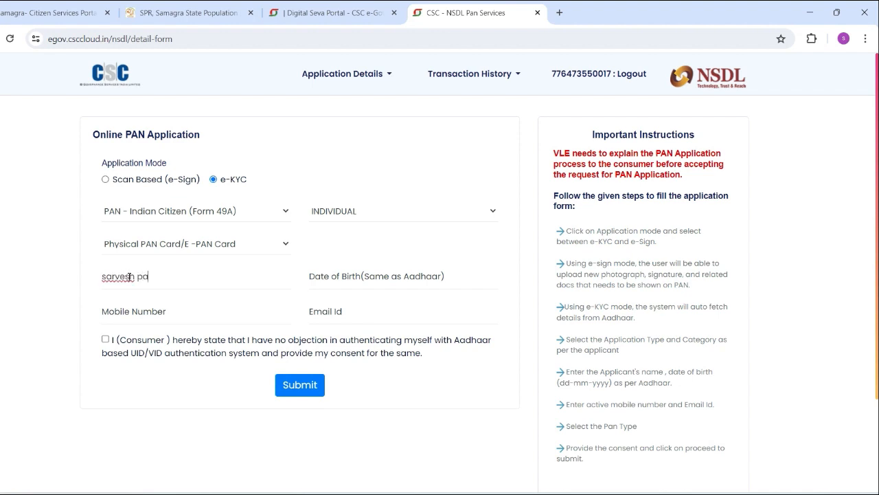
{"action": "left_click", "coordinate": [350, 276]}
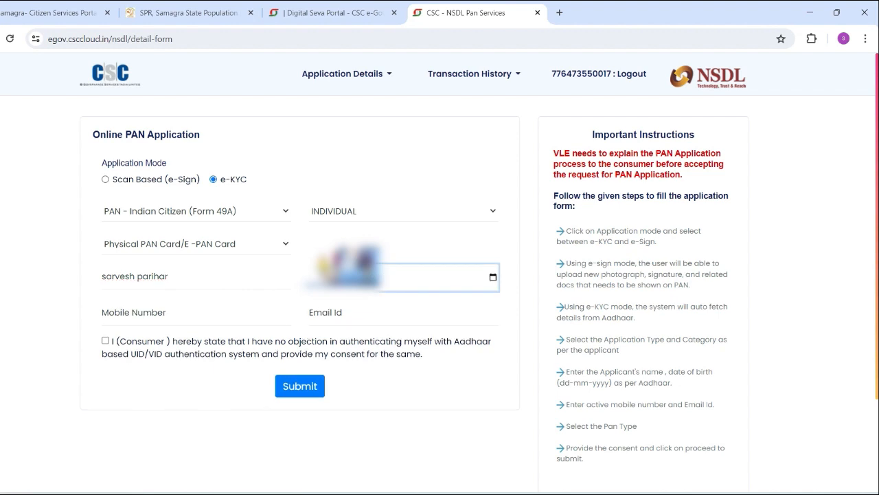
{"action": "type", "text": "1"}
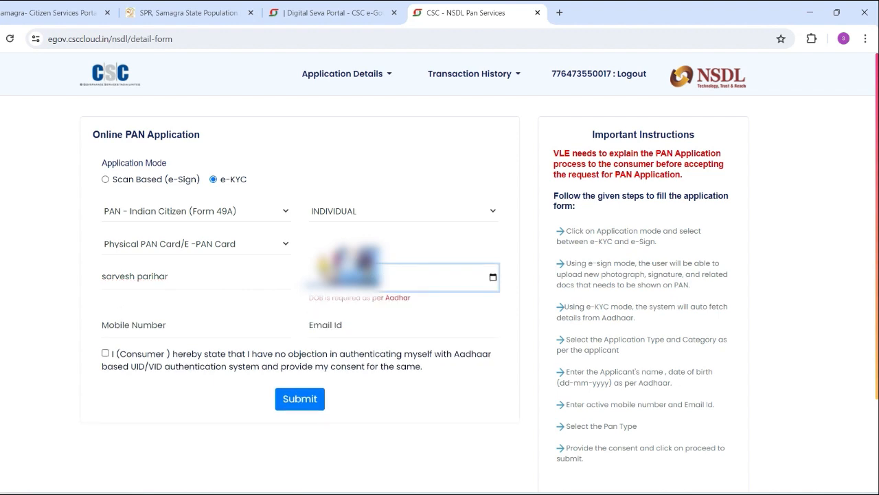
{"action": "type", "text": "1999"}
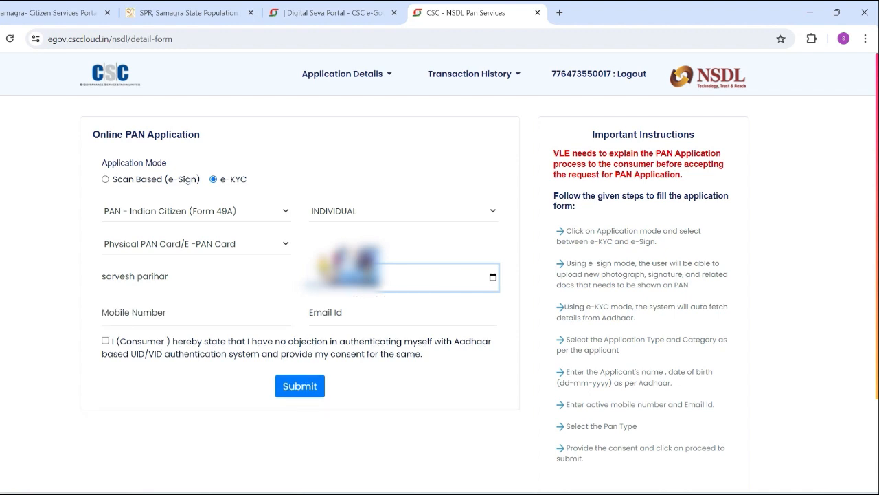
Step: Enter the applicant's mobile number and e-mail, and tick the Aadhaar consent
{"action": "left_click", "coordinate": [132, 316]}
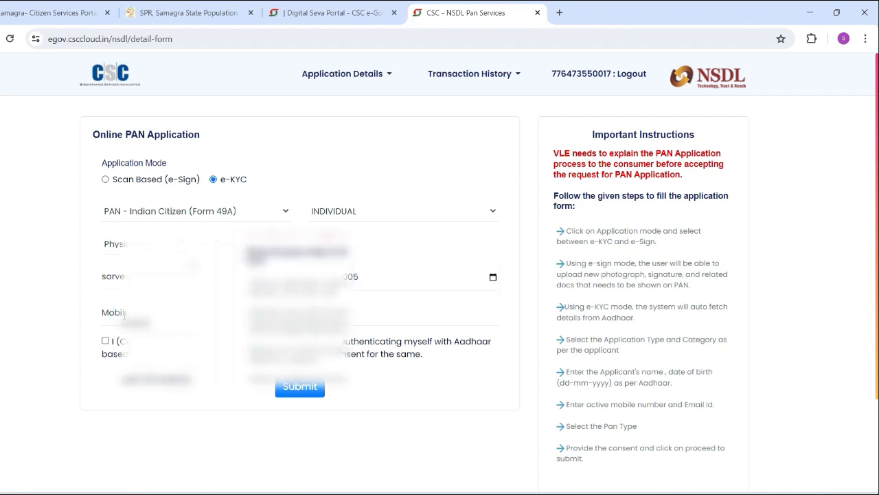
{"action": "type", "text": "9098"}
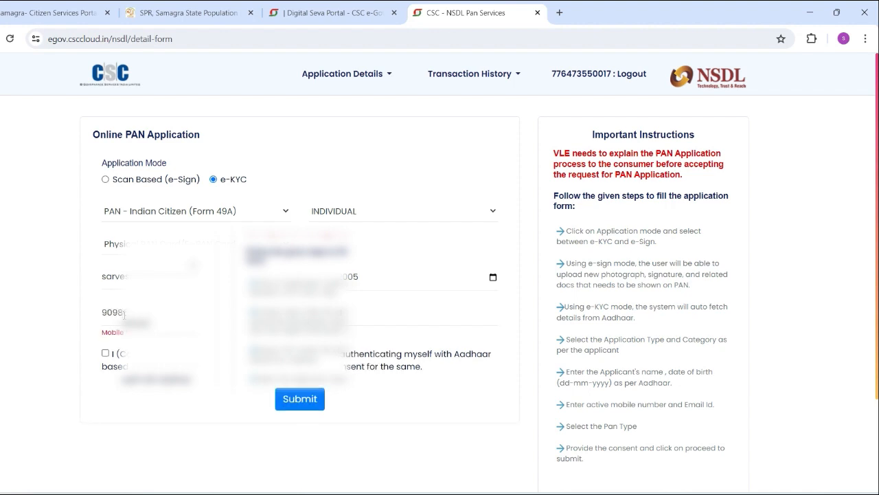
{"action": "type", "text": "0"}
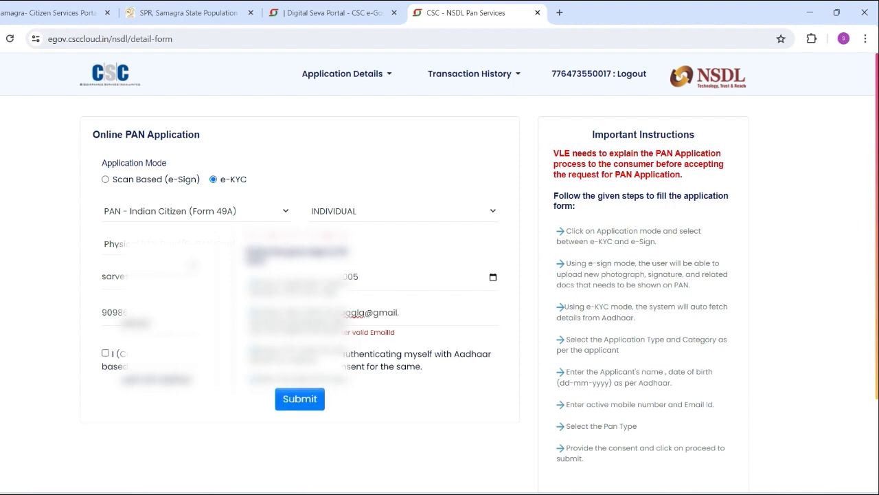
{"action": "type", "text": "com"}
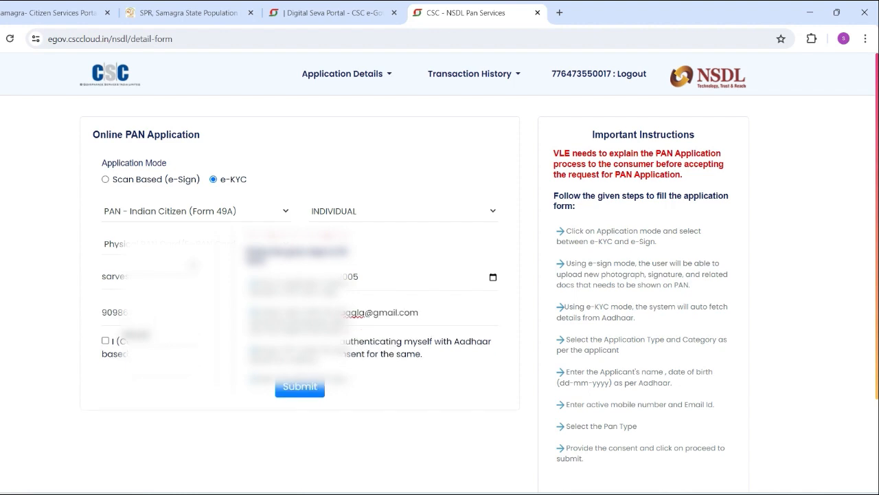
{"action": "left_click", "coordinate": [106, 342]}
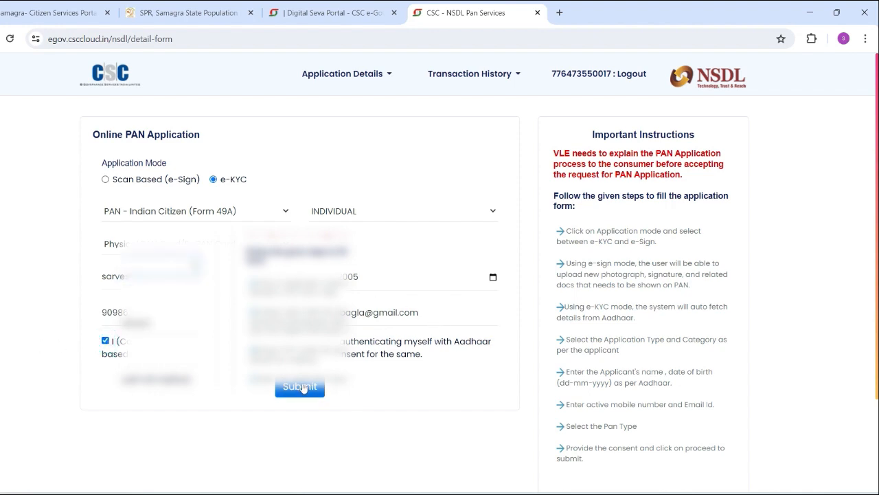
Step: Submit the application and pay the ₹97.12 fee from CSC Wallet with password and PIN
{"action": "left_click", "coordinate": [302, 387]}
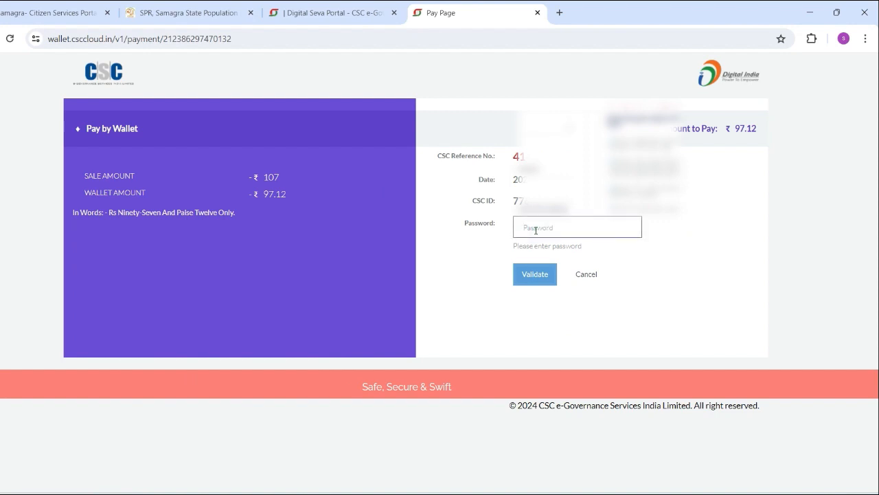
{"action": "type", "text": "***********"}
{"action": "left_click", "coordinate": [532, 283]}
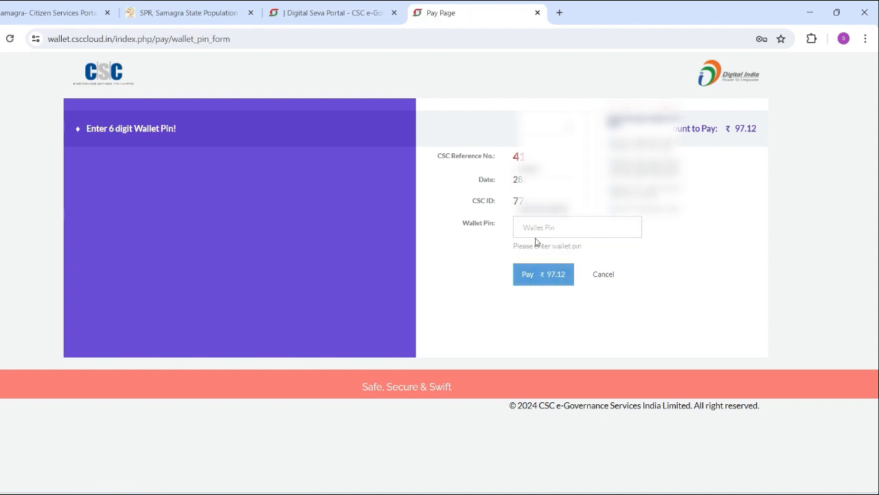
{"action": "left_click", "coordinate": [536, 228]}
{"action": "type", "text": "******"}
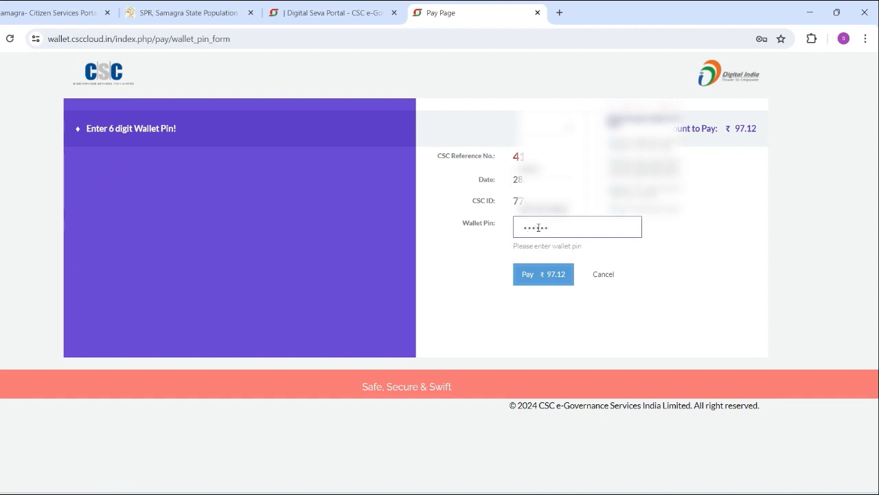
{"action": "left_click", "coordinate": [547, 278]}
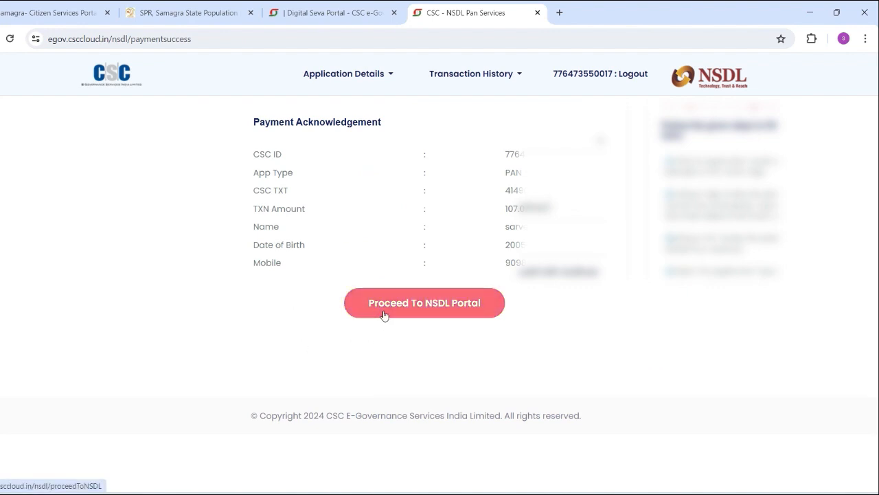
Step: Continue to NSDL and request a login OTP for the agent's registered mobile number
{"action": "left_click", "coordinate": [447, 310]}
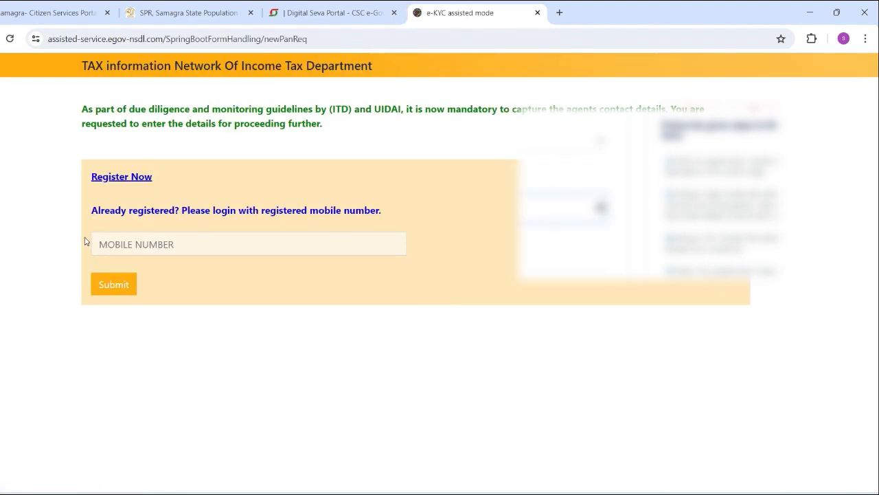
{"action": "left_click", "coordinate": [101, 235]}
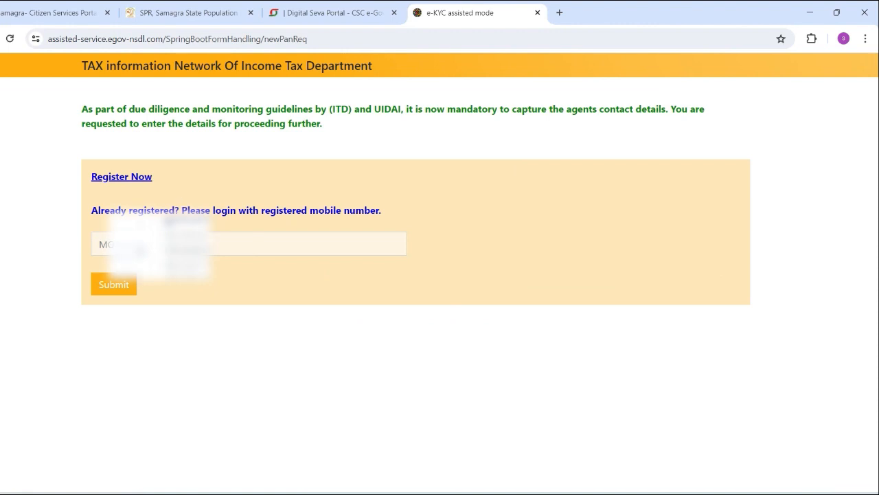
{"action": "left_click", "coordinate": [137, 244]}
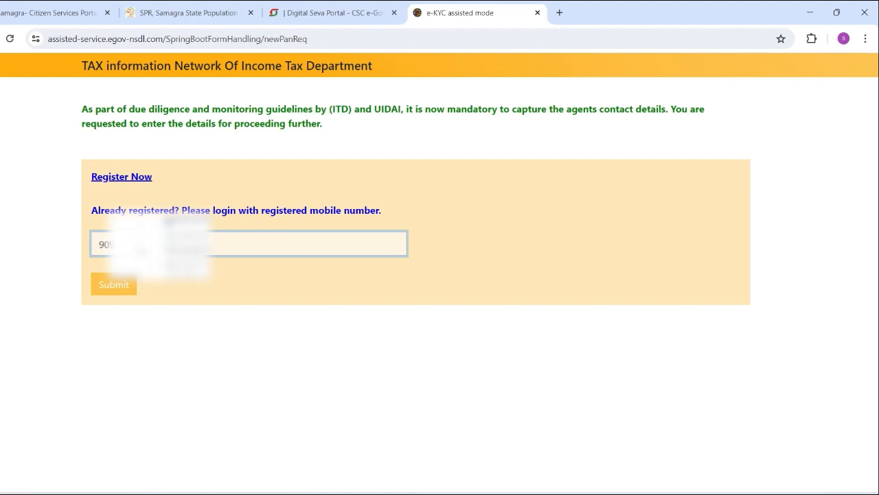
{"action": "left_click", "coordinate": [113, 285]}
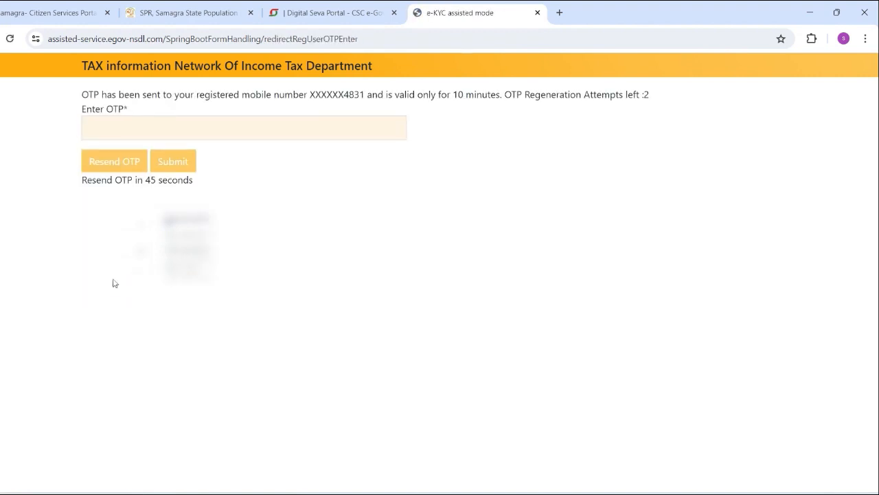
Step: Enter the received OTP to verify the agent login
{"action": "left_click", "coordinate": [152, 125]}
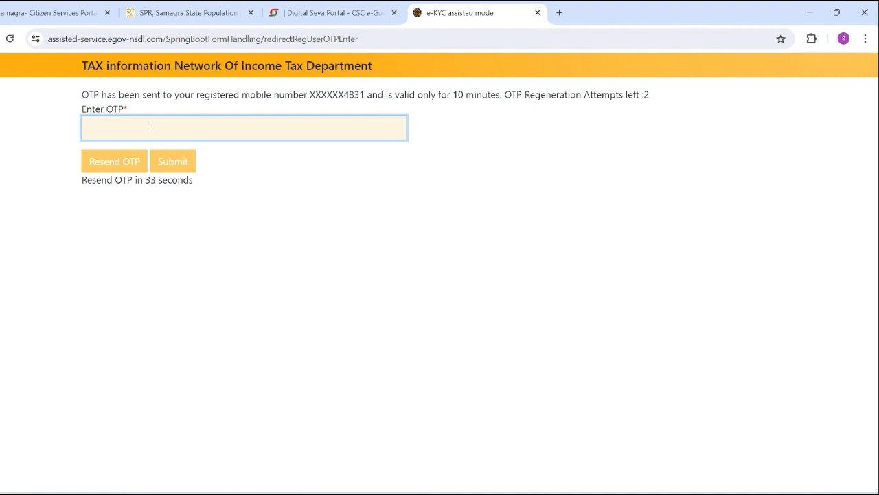
{"action": "left_click", "coordinate": [176, 165]}
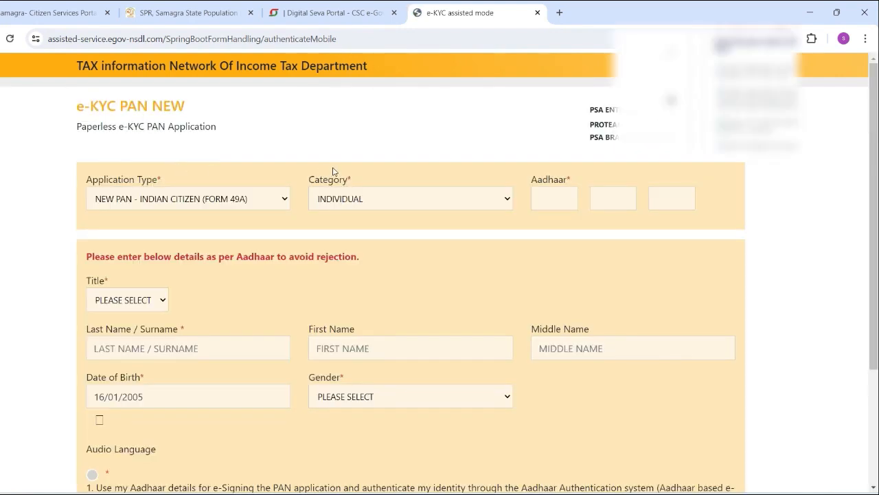
Step: Enter the applicant's Aadhaar number and set the title to SHRI
{"action": "scroll", "coordinate": [340, 187], "scroll_direction": "down", "scroll_amount": 2}
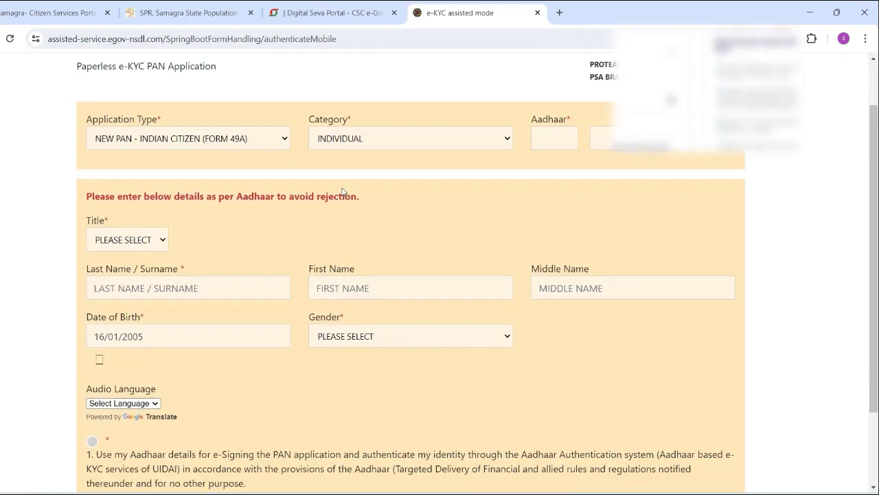
{"action": "left_click", "coordinate": [555, 140]}
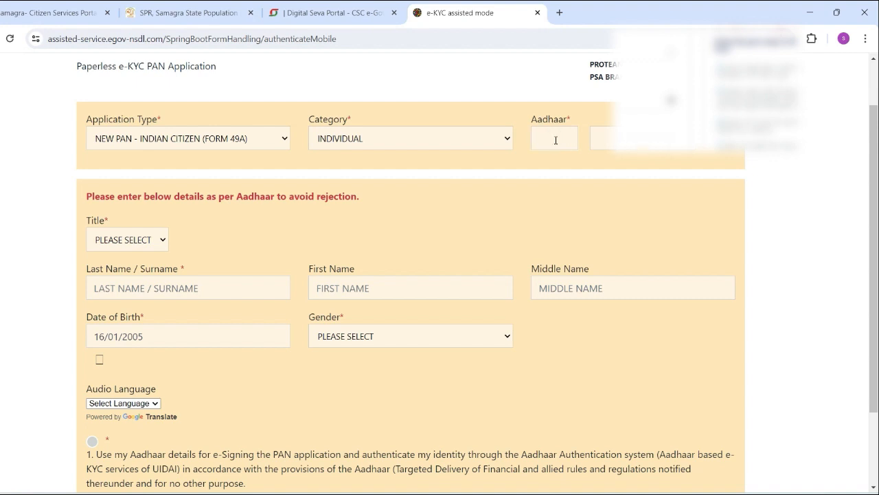
{"action": "left_click", "coordinate": [132, 249]}
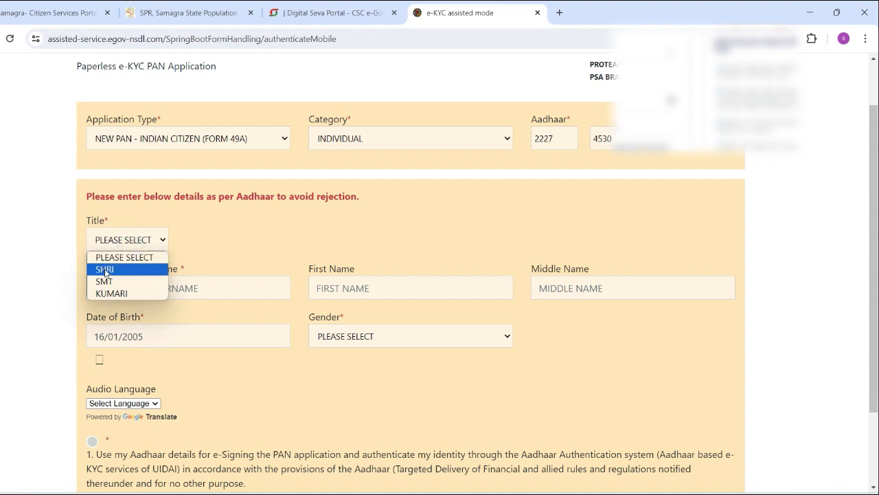
{"action": "left_click", "coordinate": [105, 270]}
Step: Fill in the applicant's last name and first name
{"action": "scroll", "coordinate": [272, 215], "scroll_direction": "down", "scroll_amount": 1}
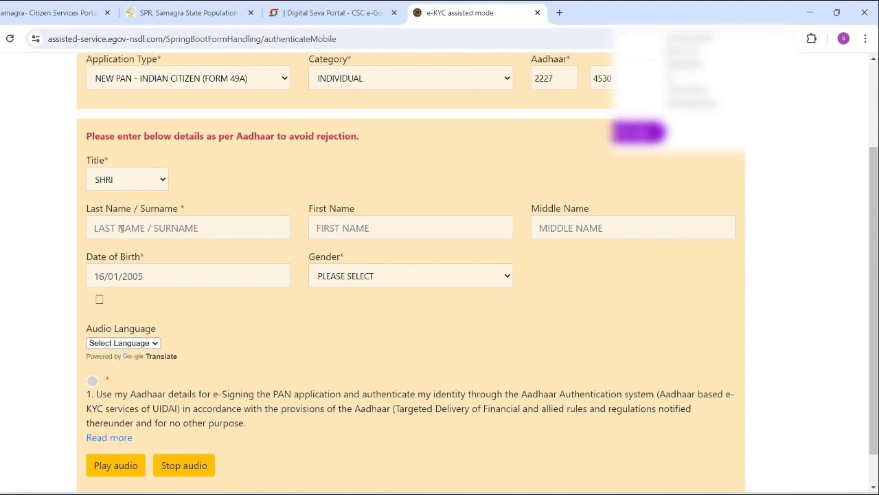
{"action": "left_click", "coordinate": [121, 228]}
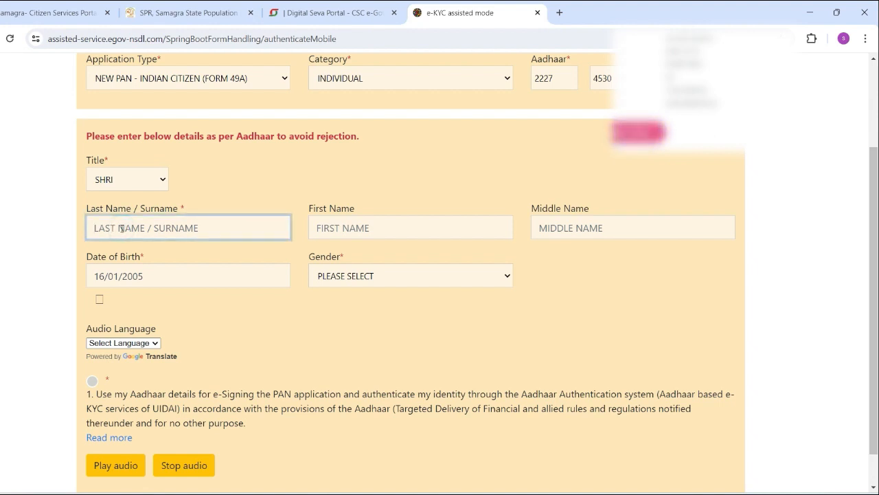
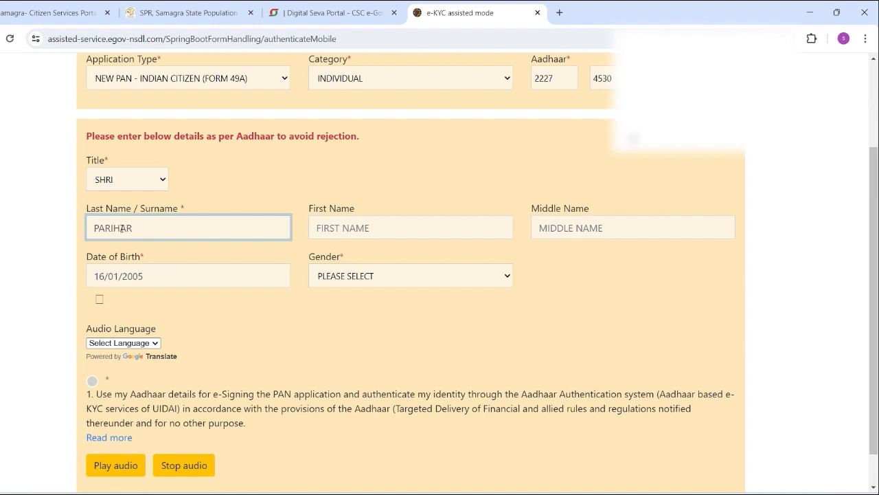
{"action": "left_click", "coordinate": [344, 228]}
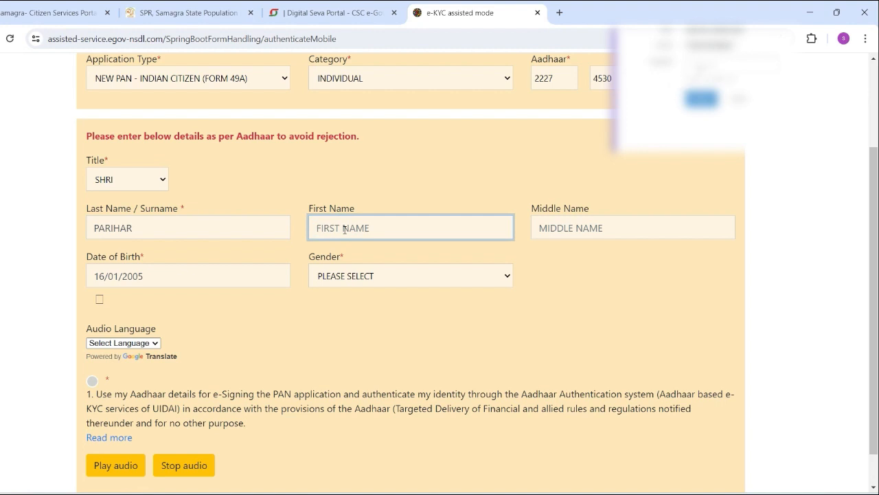
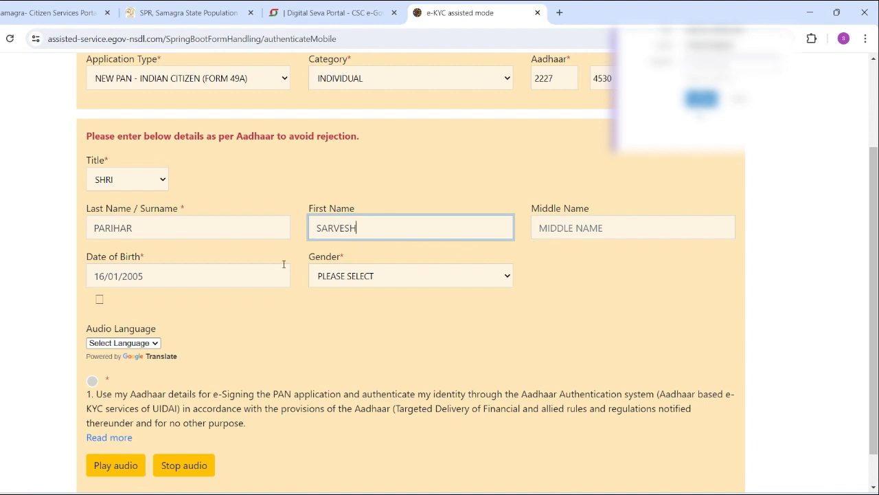
Step: Set gender to MALE, give e-KYC consent and submit the form
{"action": "left_click", "coordinate": [331, 278]}
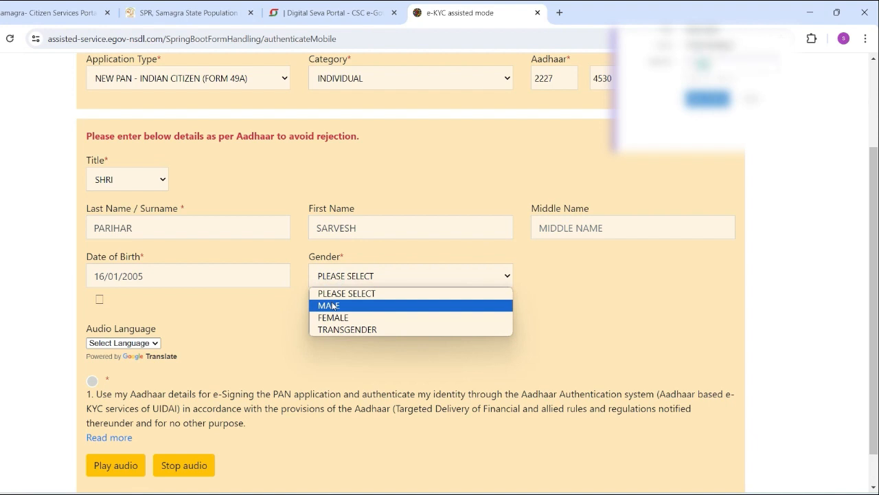
{"action": "left_click", "coordinate": [332, 305]}
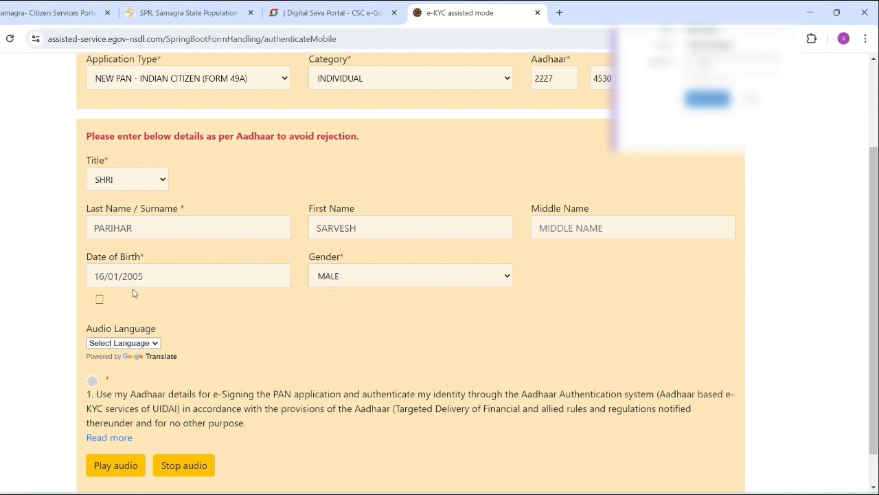
{"action": "scroll", "coordinate": [155, 341], "scroll_direction": "down", "scroll_amount": 1}
{"action": "scroll", "coordinate": [155, 341], "scroll_direction": "down", "scroll_amount": 1}
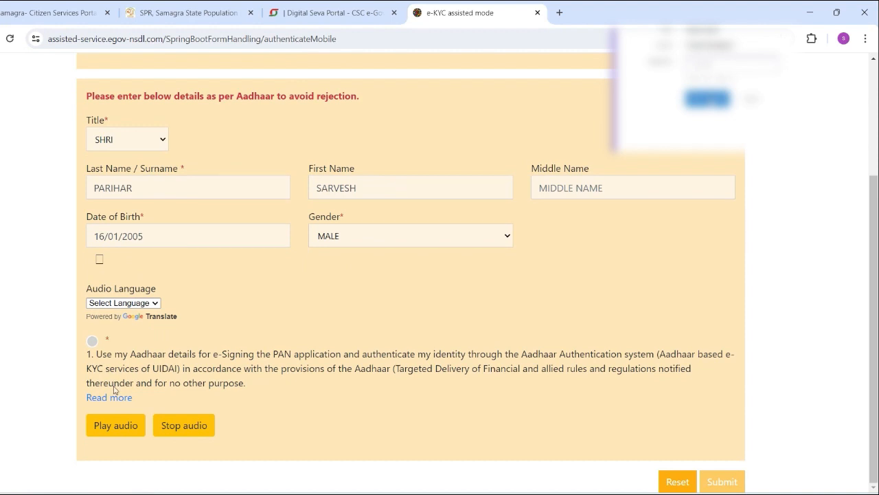
{"action": "left_click", "coordinate": [92, 344]}
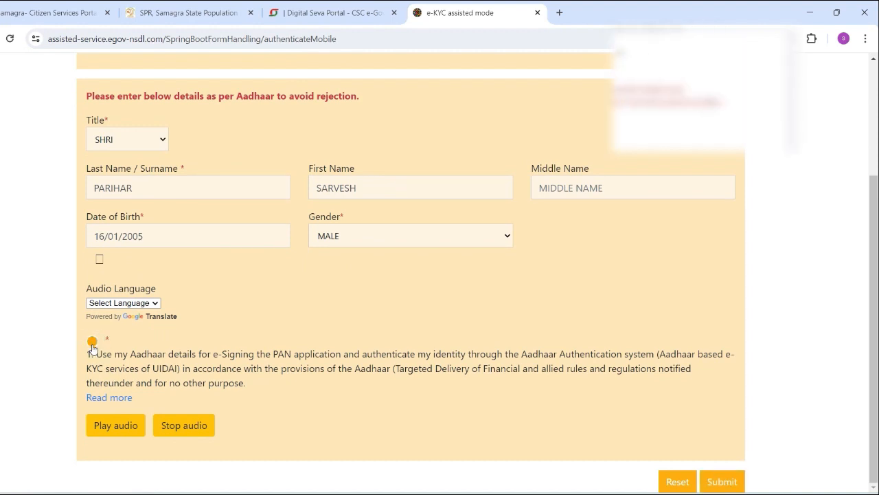
{"action": "left_click", "coordinate": [728, 481]}
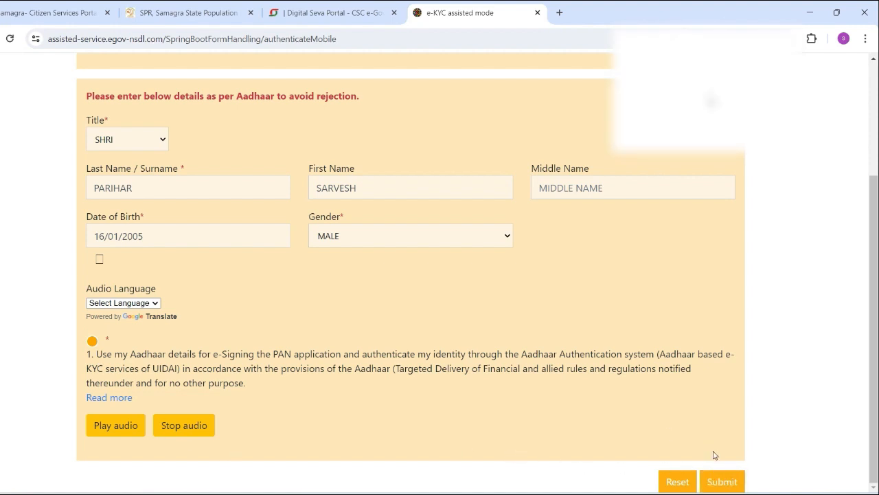
{"action": "left_click", "coordinate": [719, 485]}
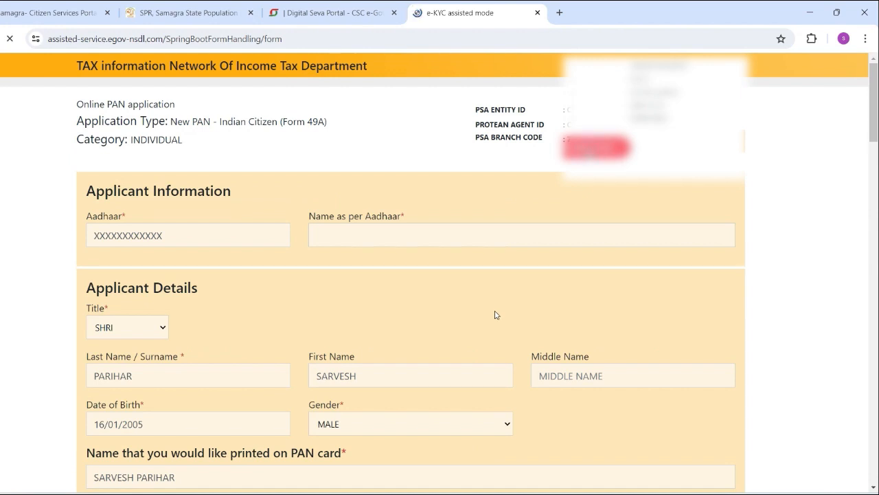
Step: Answer No to 'known by any other name' and continue to Parent Details
{"action": "scroll", "coordinate": [495, 314], "scroll_direction": "down", "scroll_amount": 3}
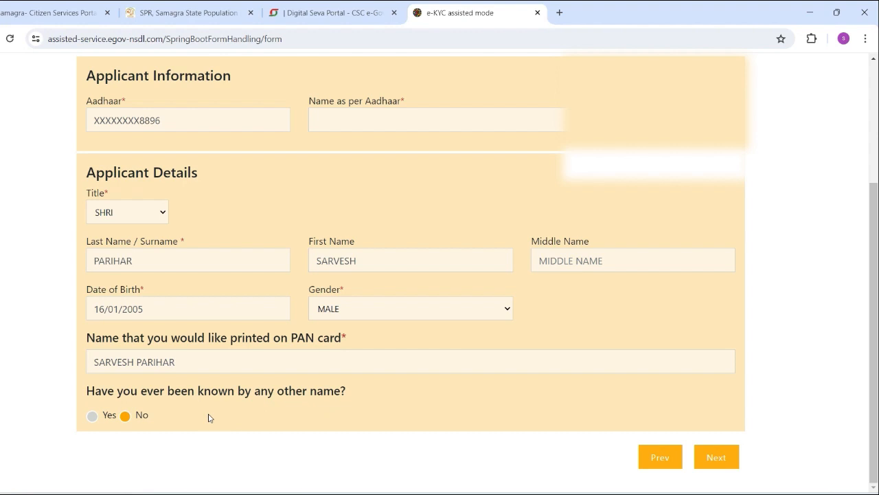
{"action": "left_click", "coordinate": [93, 416]}
{"action": "left_click", "coordinate": [125, 417]}
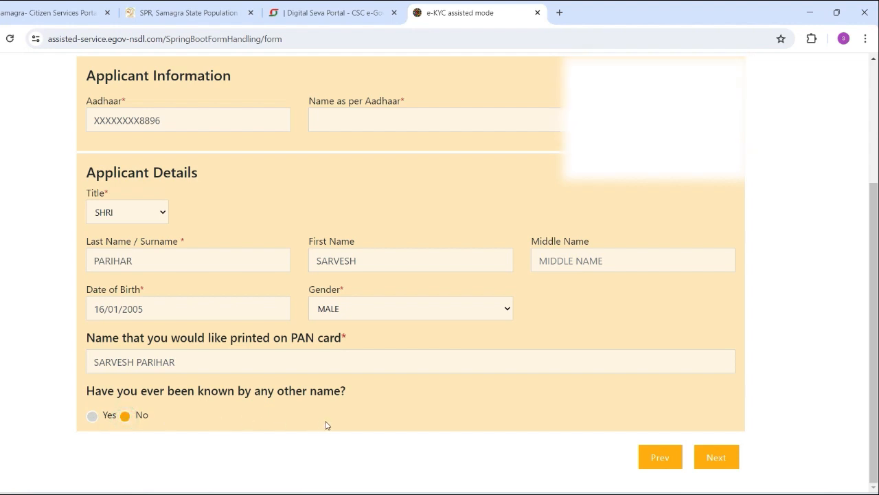
{"action": "left_click", "coordinate": [716, 457]}
Step: Mark the mother as not a single parent and enter the father's surname and first name
{"action": "scroll", "coordinate": [249, 302], "scroll_direction": "down", "scroll_amount": 1}
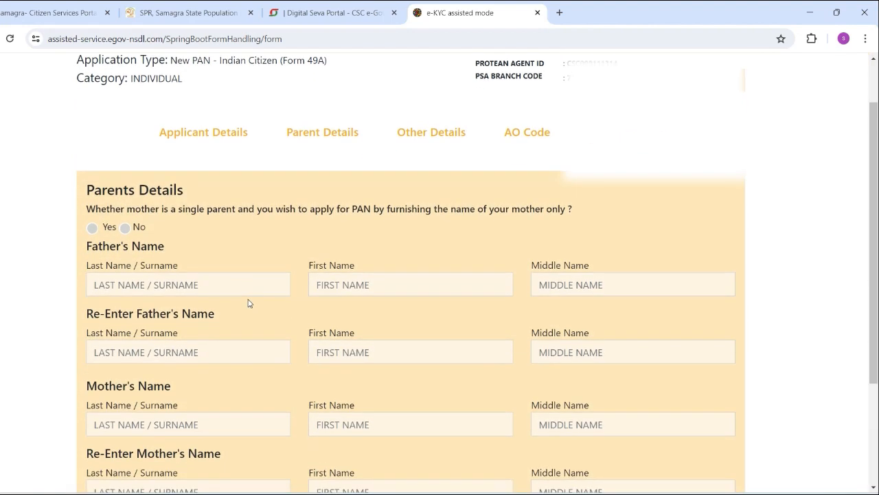
{"action": "scroll", "coordinate": [249, 302], "scroll_direction": "down", "scroll_amount": 1}
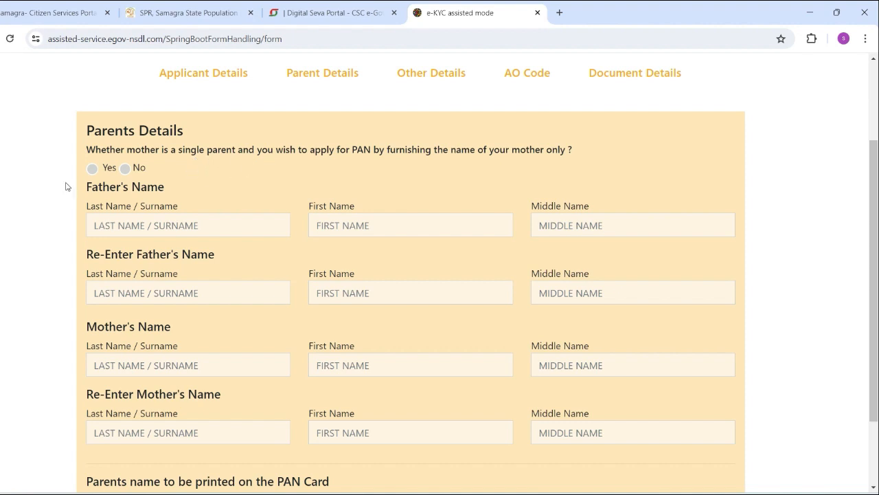
{"action": "left_click", "coordinate": [127, 172]}
{"action": "left_click", "coordinate": [130, 224]}
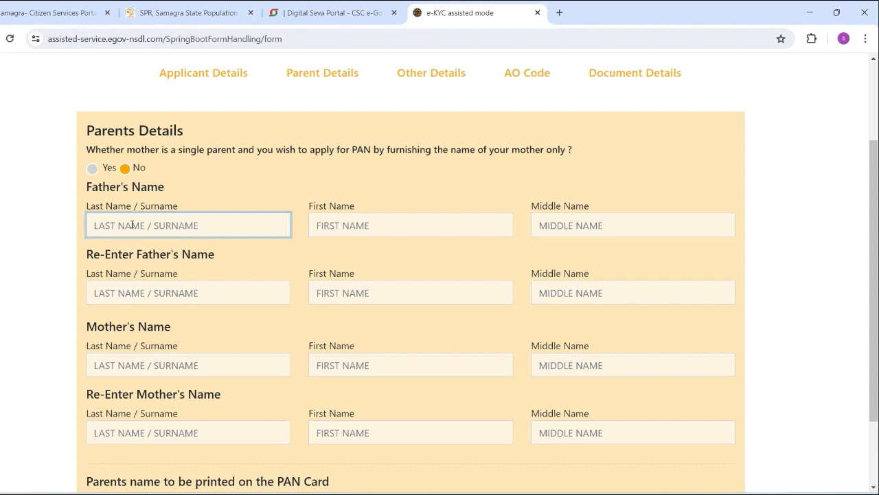
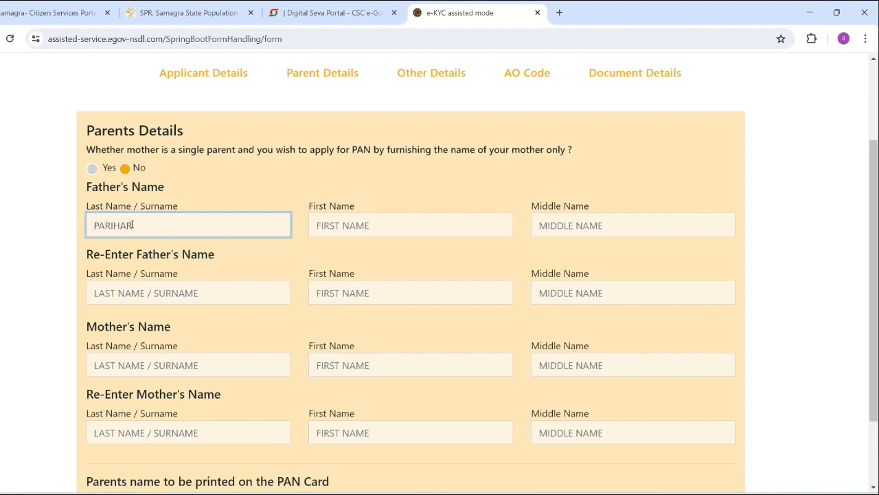
{"action": "left_click", "coordinate": [354, 222]}
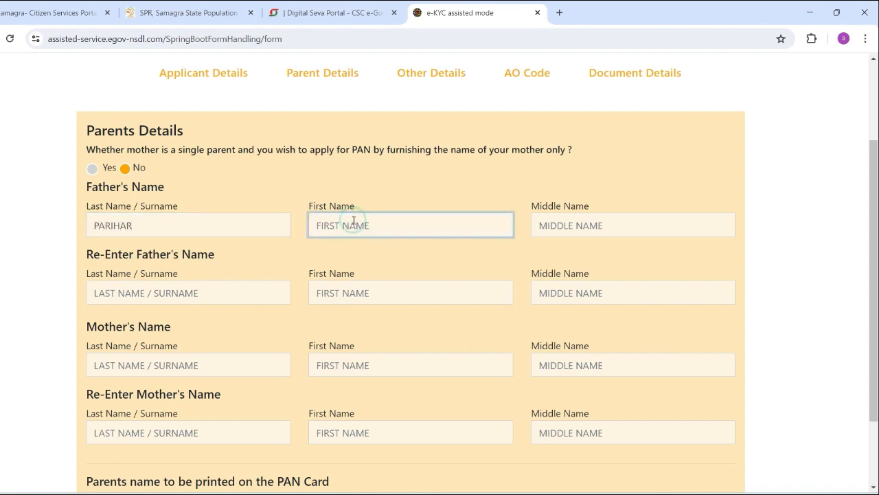
Step: Re-enter the father's surname and first name, then submit the parent details
{"action": "left_click", "coordinate": [122, 297]}
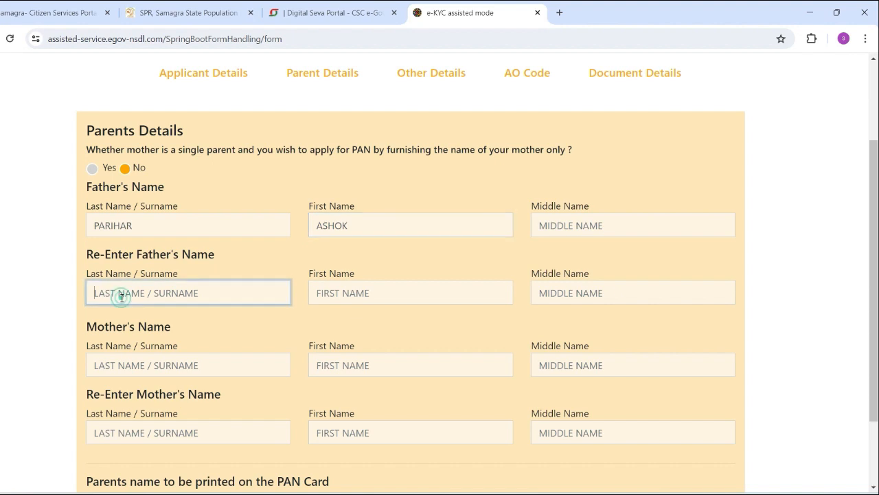
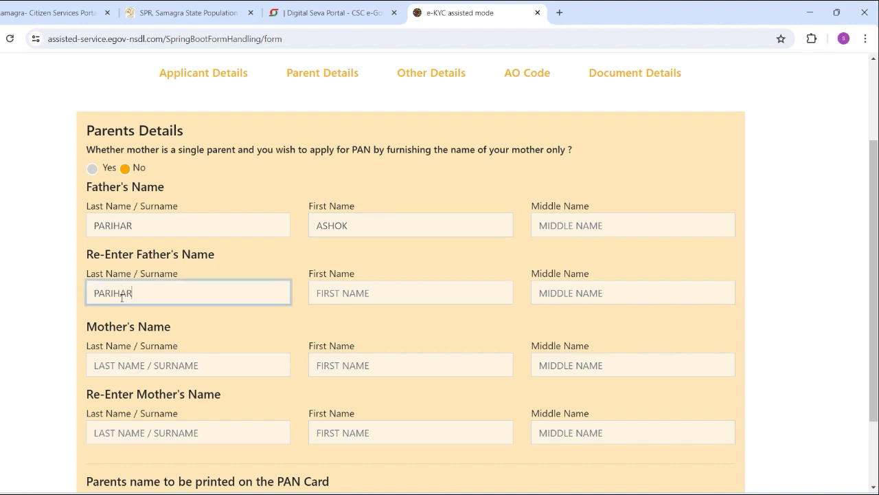
{"action": "left_click", "coordinate": [354, 294]}
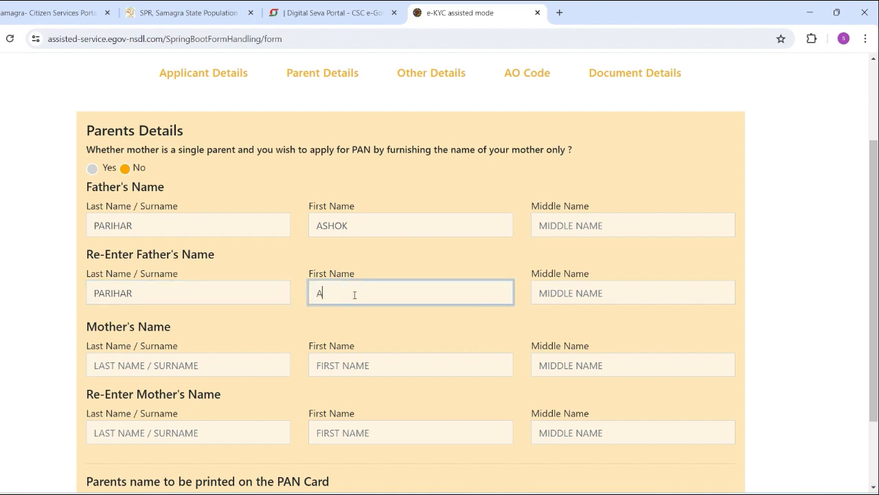
{"action": "scroll", "coordinate": [364, 271], "scroll_direction": "down", "scroll_amount": 1}
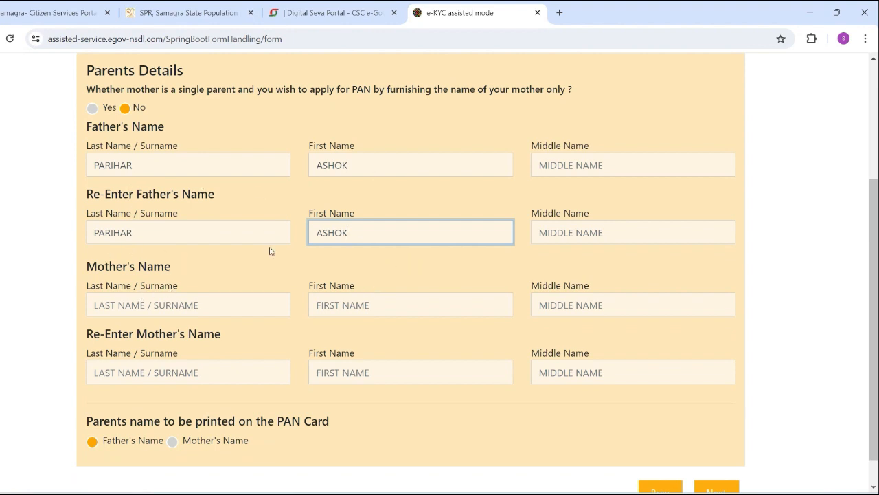
{"action": "scroll", "coordinate": [442, 259], "scroll_direction": "down", "scroll_amount": 1}
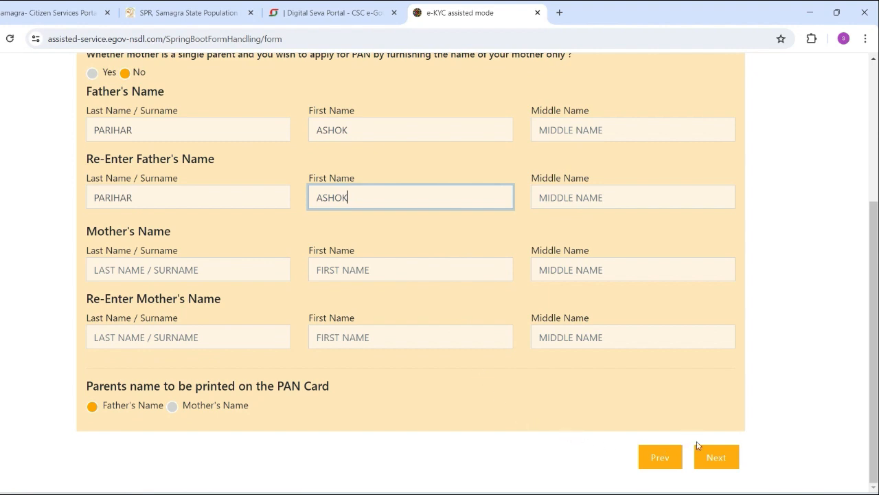
{"action": "left_click", "coordinate": [708, 458]}
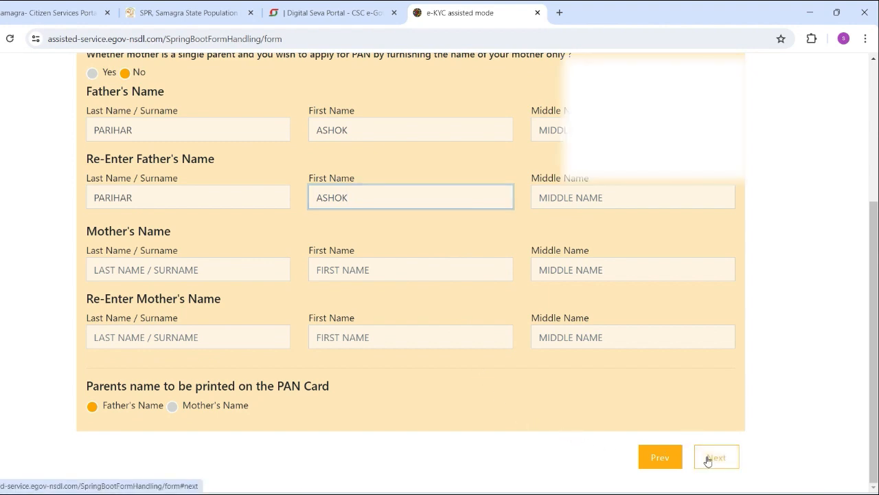
Step: Tick 'No Income' as the applicant's source of income on Other Details
{"action": "scroll", "coordinate": [547, 310], "scroll_direction": "down", "scroll_amount": 2}
{"action": "scroll", "coordinate": [547, 310], "scroll_direction": "down", "scroll_amount": 1}
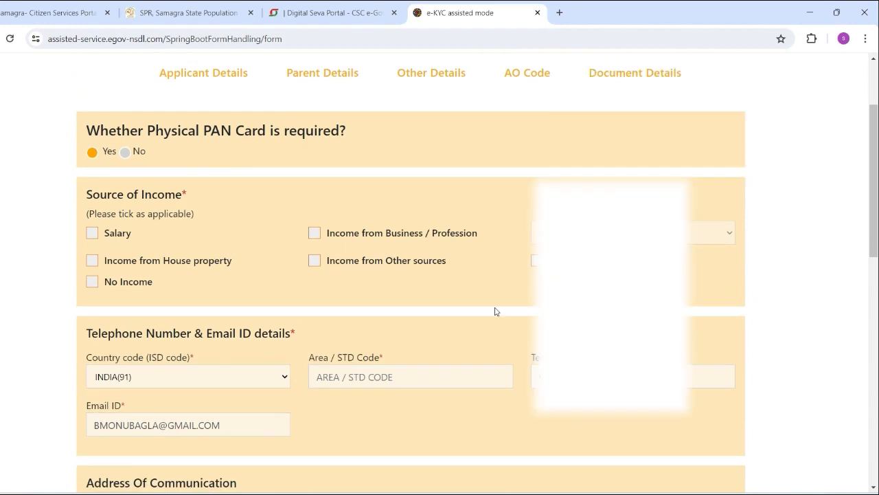
{"action": "scroll", "coordinate": [367, 288], "scroll_direction": "down", "scroll_amount": 2}
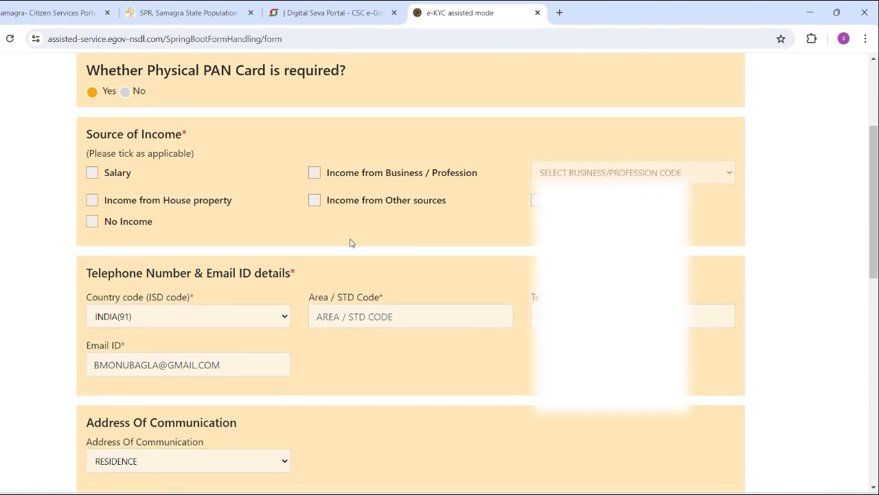
{"action": "scroll", "coordinate": [351, 242], "scroll_direction": "down", "scroll_amount": 2}
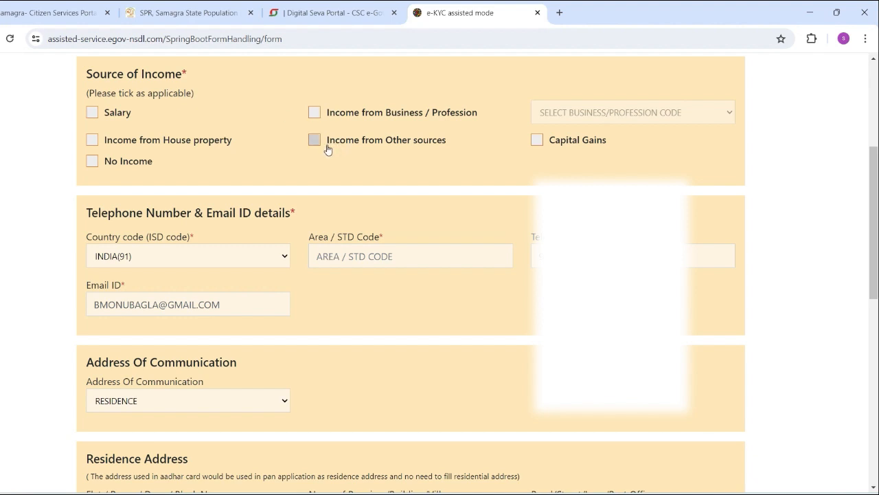
{"action": "left_click", "coordinate": [93, 161]}
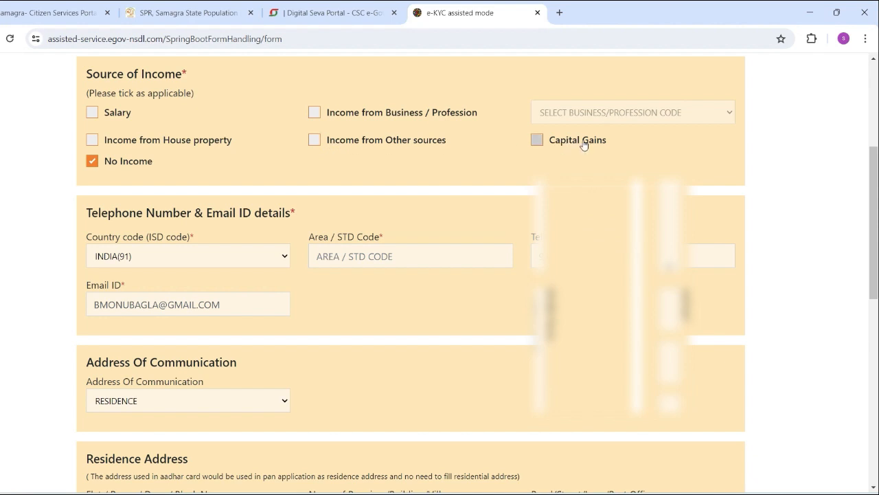
Step: Keep RESIDENCE as the address of communication and continue to the AO Code page
{"action": "scroll", "coordinate": [364, 173], "scroll_direction": "down", "scroll_amount": 2}
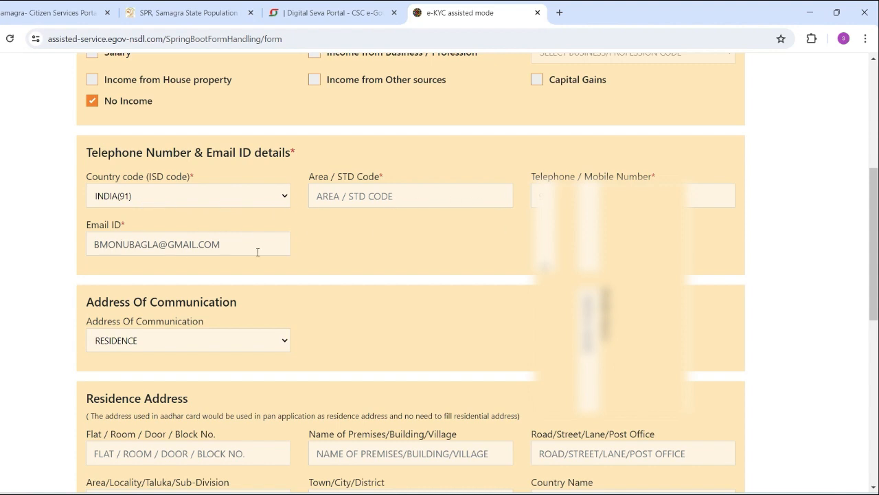
{"action": "scroll", "coordinate": [265, 252], "scroll_direction": "down", "scroll_amount": 2}
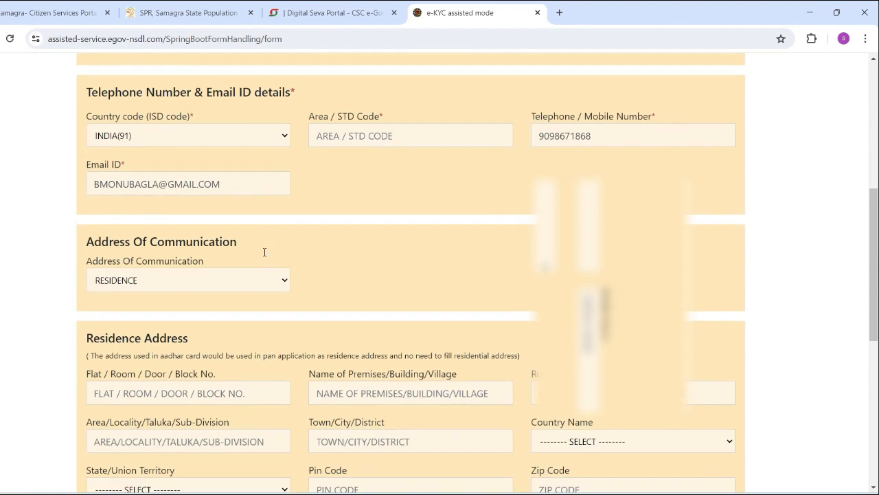
{"action": "left_click", "coordinate": [181, 280]}
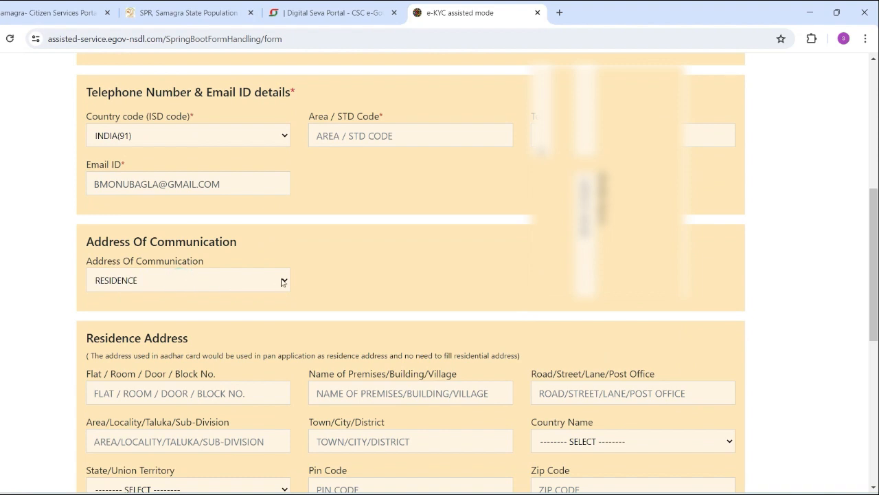
{"action": "left_click", "coordinate": [281, 279]}
{"action": "scroll", "coordinate": [236, 275], "scroll_direction": "down", "scroll_amount": 3}
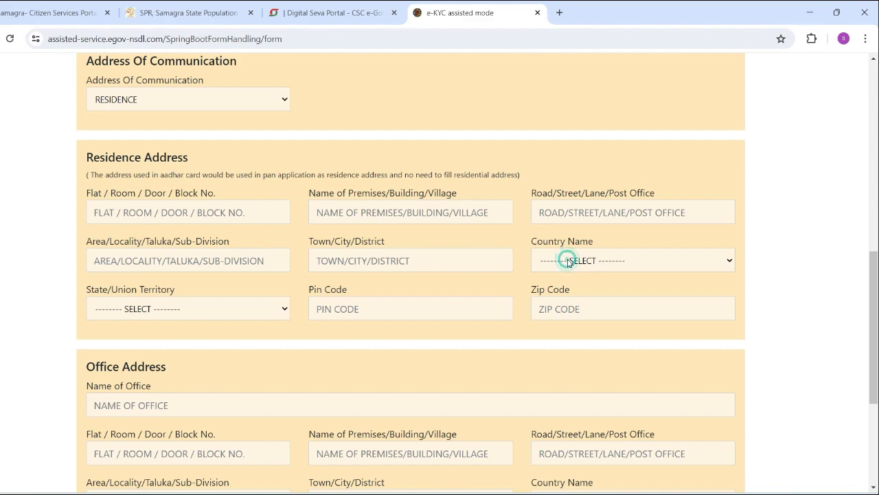
{"action": "scroll", "coordinate": [450, 278], "scroll_direction": "down", "scroll_amount": 1}
{"action": "scroll", "coordinate": [210, 224], "scroll_direction": "down", "scroll_amount": 2}
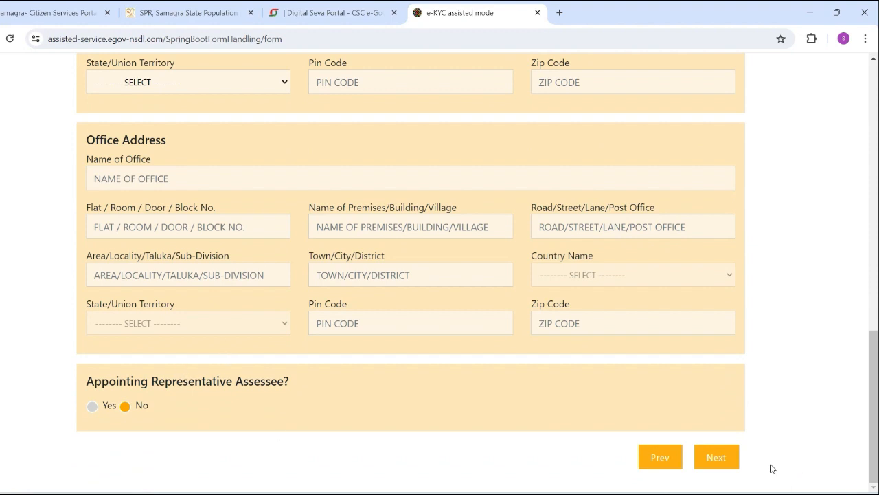
{"action": "left_click", "coordinate": [717, 458]}
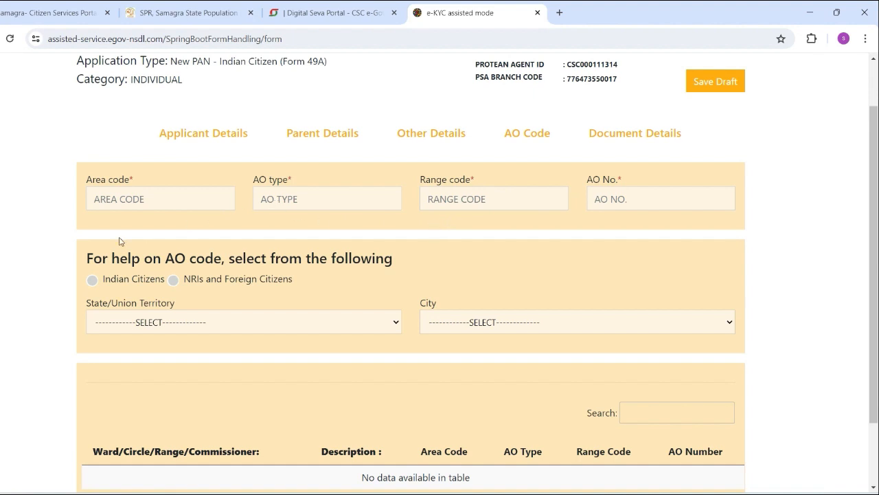
Step: Look up AO codes for Indian Citizens in MADHYA PRADESH, city GWALIOR
{"action": "left_click", "coordinate": [93, 281]}
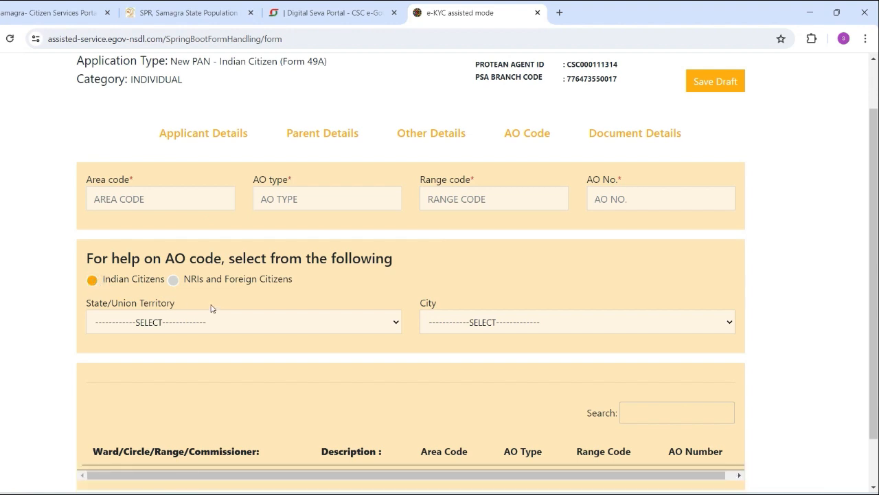
{"action": "left_click", "coordinate": [303, 327]}
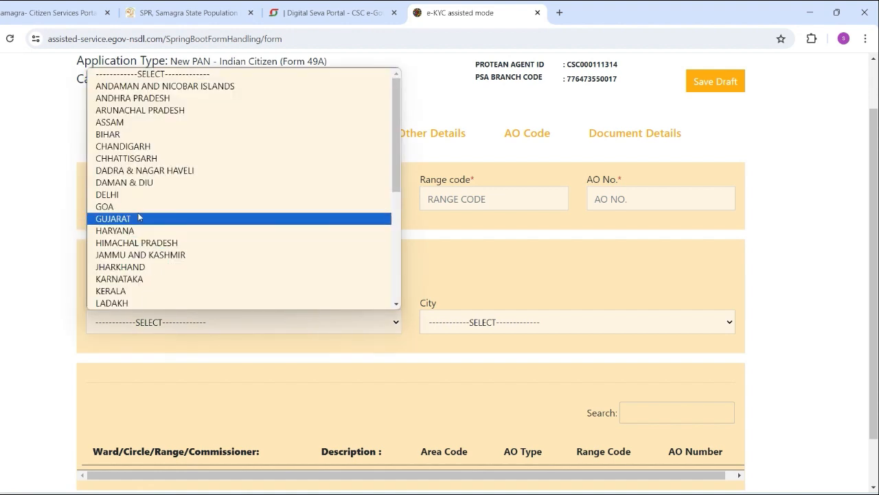
{"action": "scroll", "coordinate": [136, 267], "scroll_direction": "down", "scroll_amount": 2}
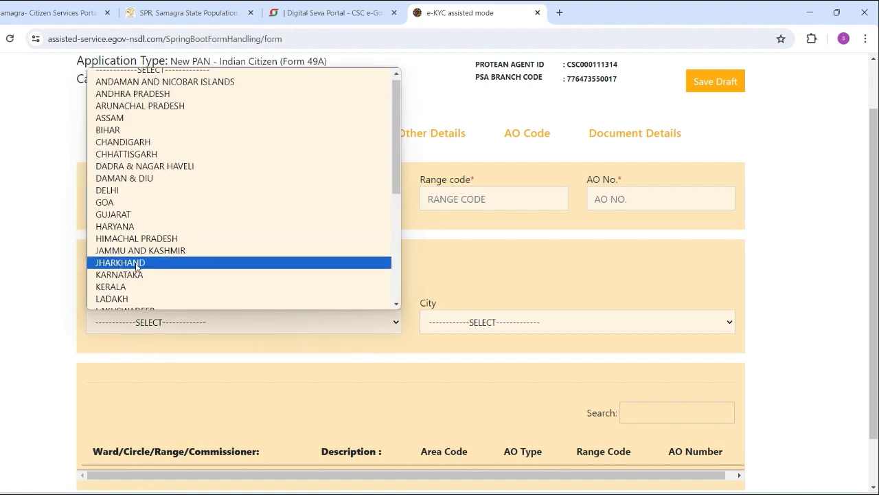
{"action": "left_click", "coordinate": [132, 207]}
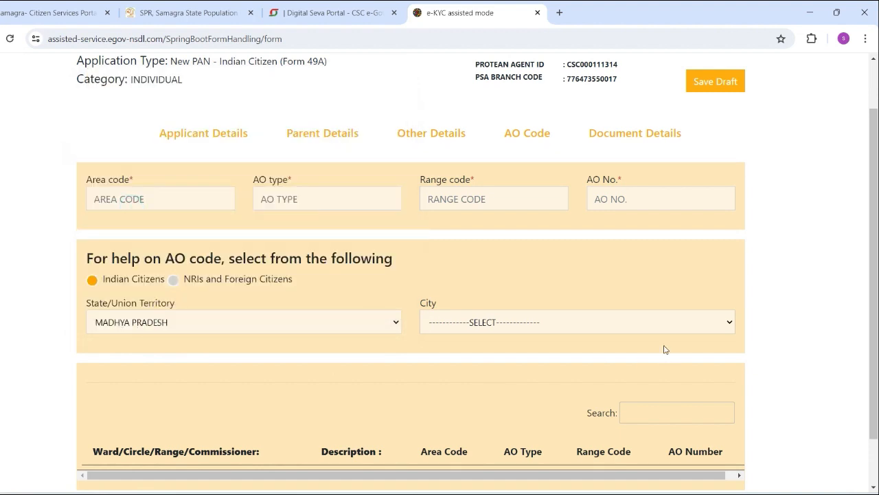
{"action": "left_click", "coordinate": [592, 321]}
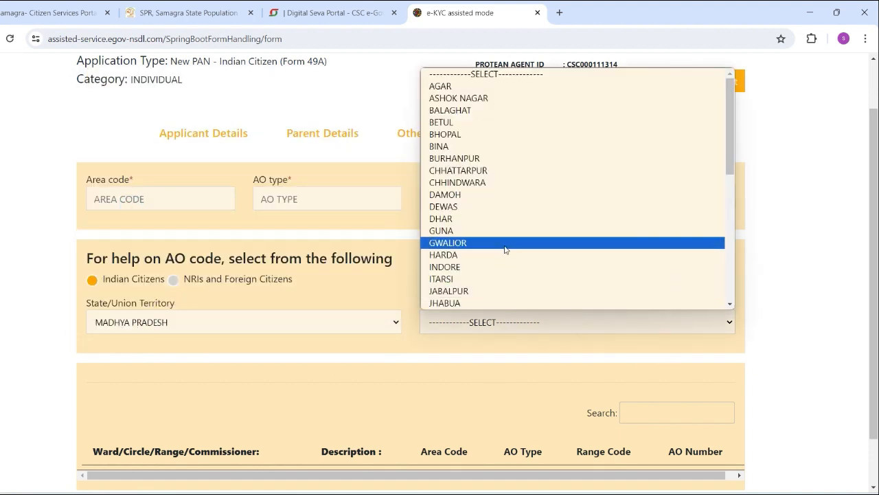
{"action": "scroll", "coordinate": [504, 250], "scroll_direction": "down", "scroll_amount": 3}
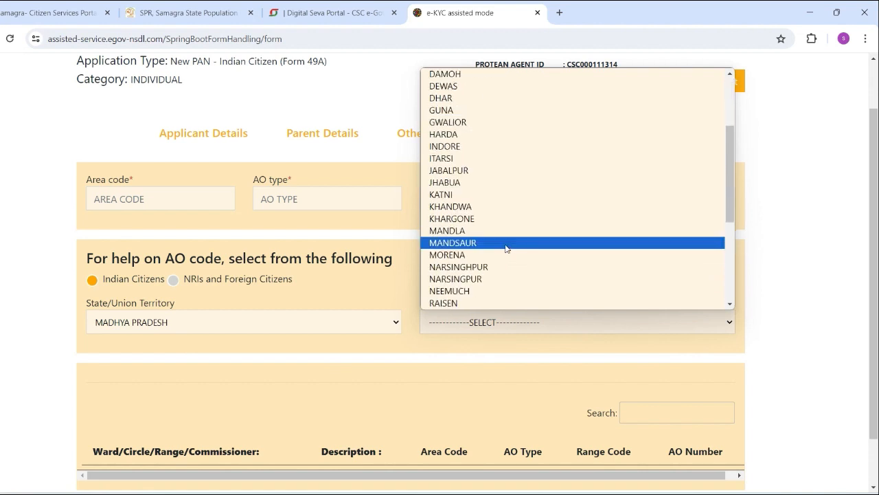
{"action": "left_click", "coordinate": [467, 122]}
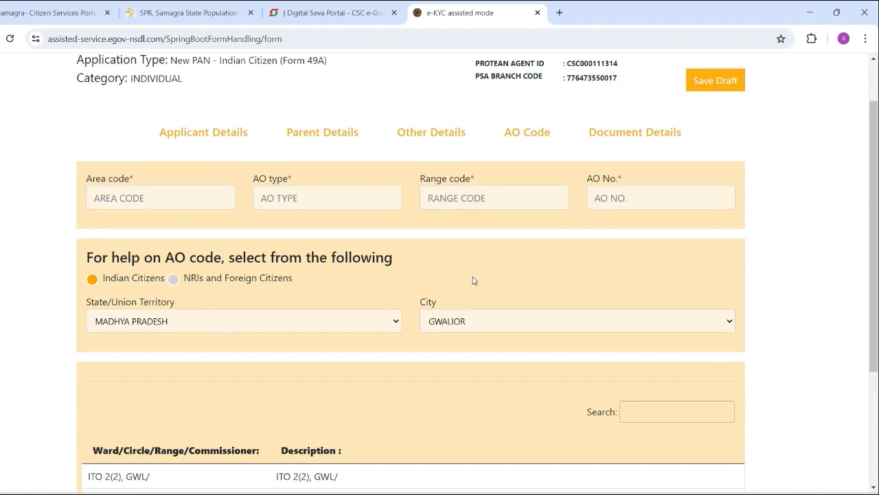
{"action": "scroll", "coordinate": [583, 279], "scroll_direction": "down", "scroll_amount": 1}
{"action": "scroll", "coordinate": [582, 275], "scroll_direction": "up", "scroll_amount": 1}
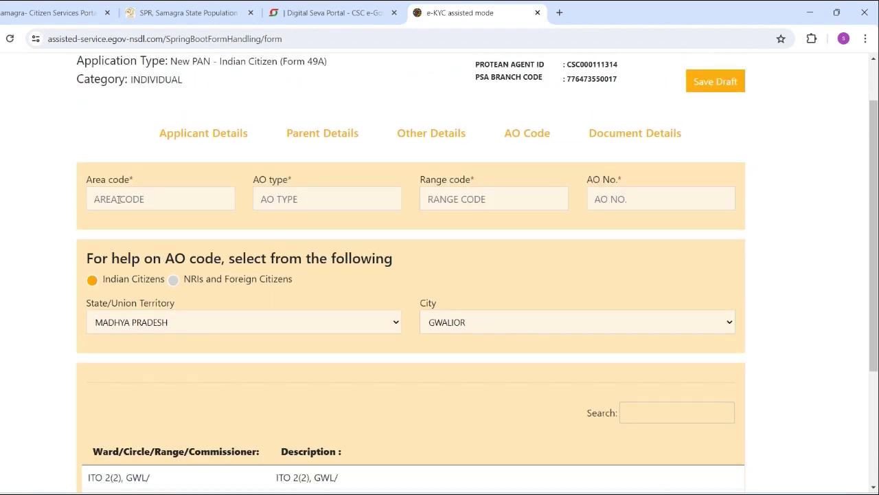
{"action": "scroll", "coordinate": [437, 215], "scroll_direction": "down", "scroll_amount": 3}
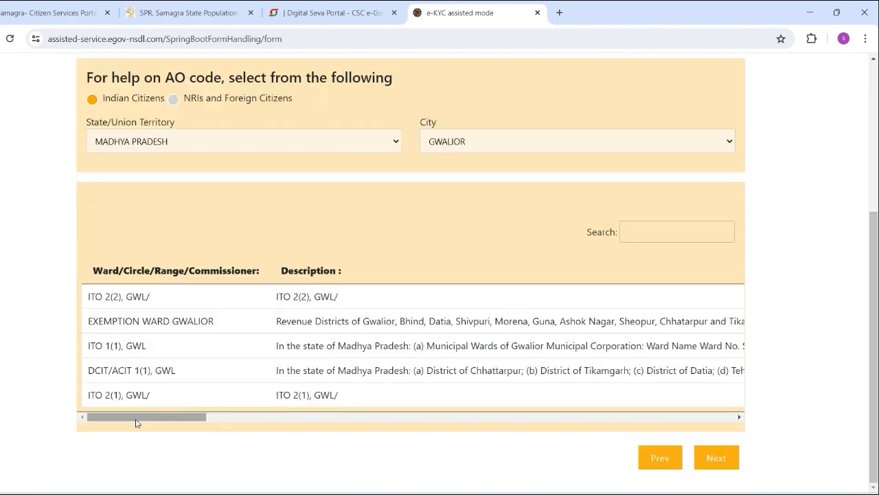
{"action": "left_click_drag", "start_coordinate": [137, 417], "coordinate": [663, 423]}
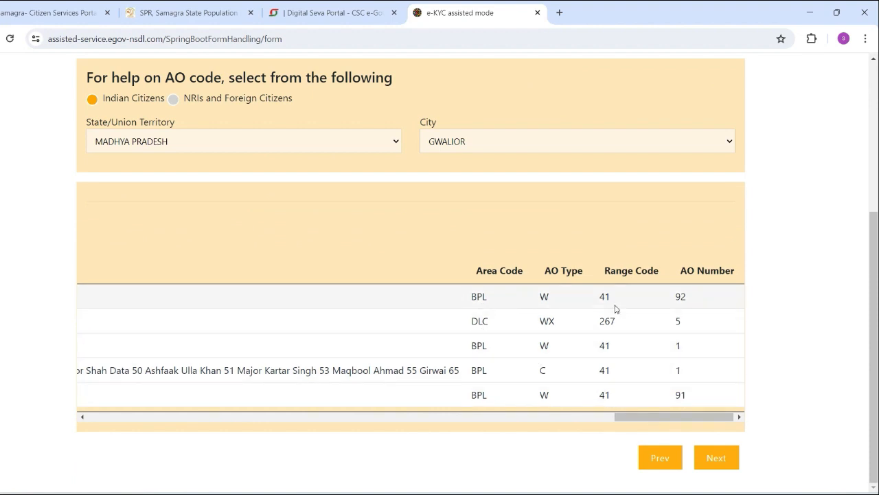
{"action": "scroll", "coordinate": [609, 314], "scroll_direction": "up", "scroll_amount": 4}
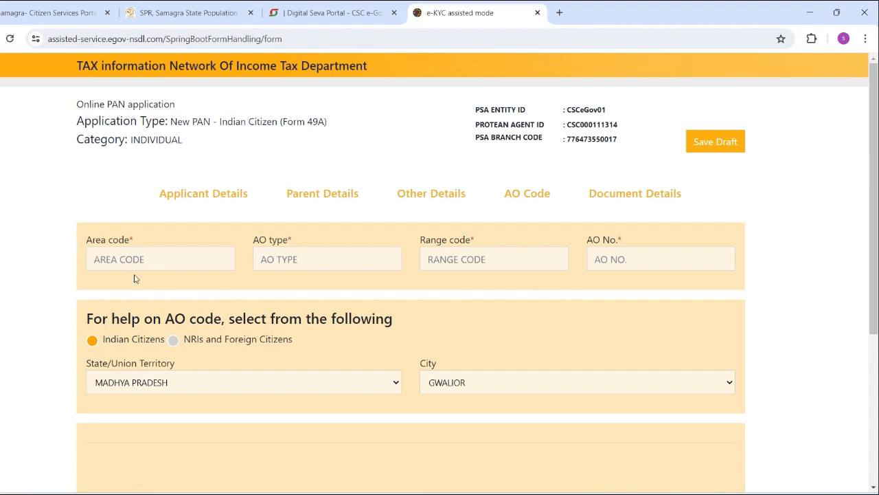
Step: Fill in AO code DLC / WX / 267 / 5 and move on to Document Details
{"action": "left_click", "coordinate": [133, 259]}
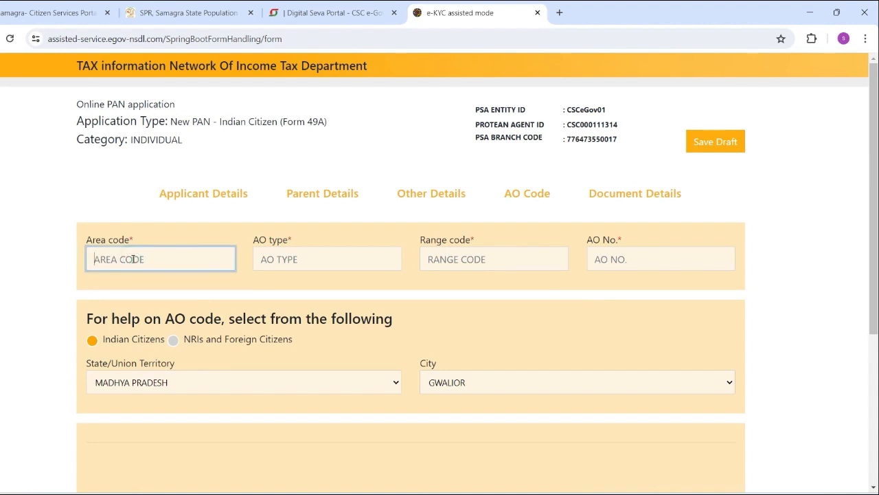
{"action": "type", "text": "DLC"}
{"action": "left_click", "coordinate": [293, 258]}
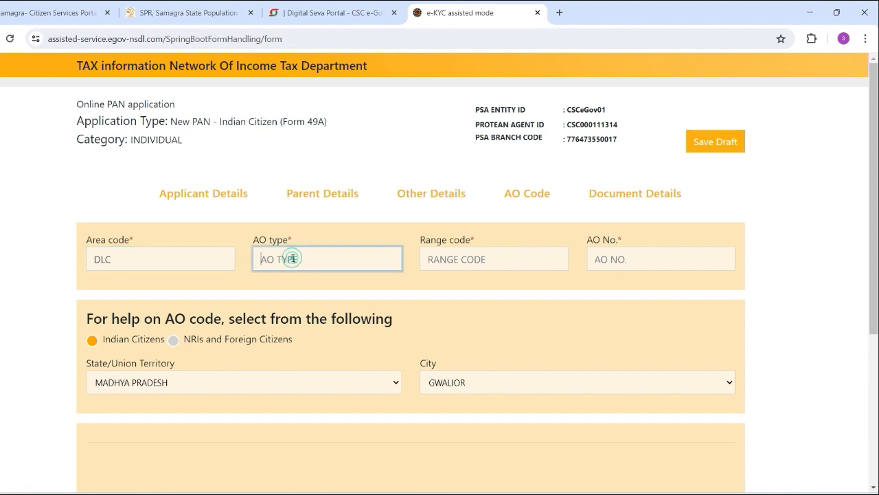
{"action": "type", "text": "WX"}
{"action": "left_click", "coordinate": [449, 263]}
{"action": "type", "text": "267"}
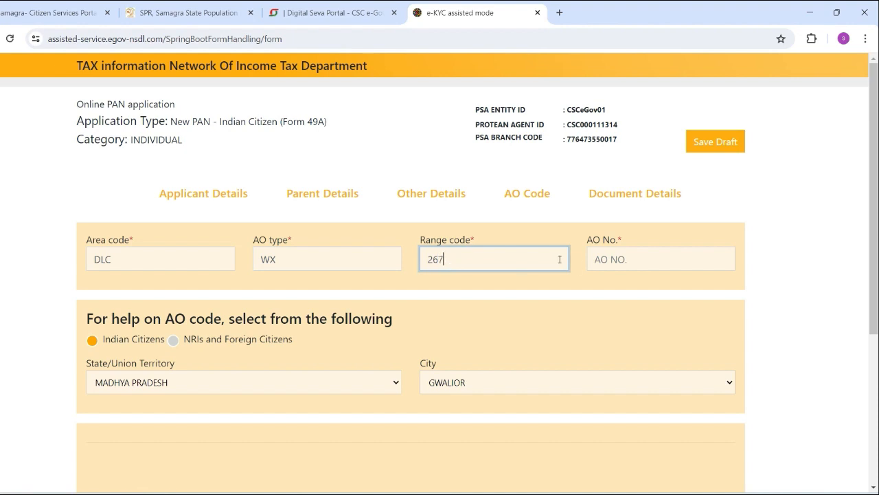
{"action": "left_click", "coordinate": [597, 258]}
{"action": "type", "text": "5"}
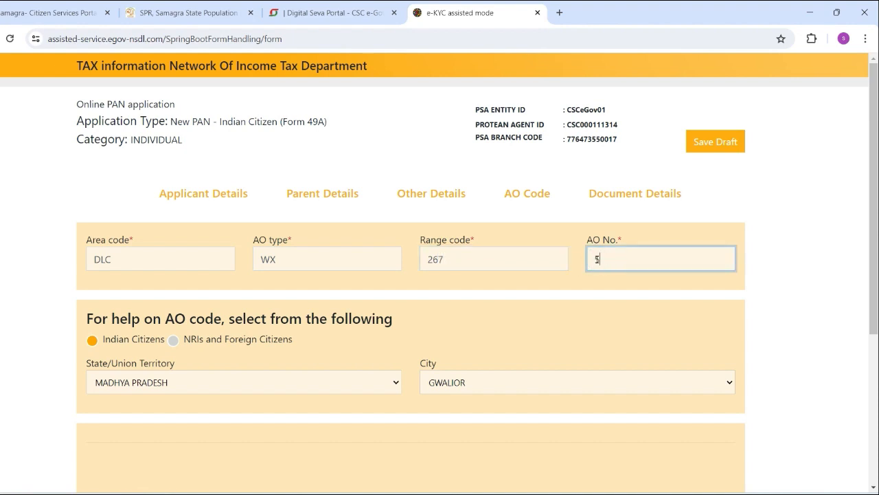
{"action": "scroll", "coordinate": [598, 270], "scroll_direction": "down", "scroll_amount": 1}
{"action": "scroll", "coordinate": [597, 270], "scroll_direction": "down", "scroll_amount": 3}
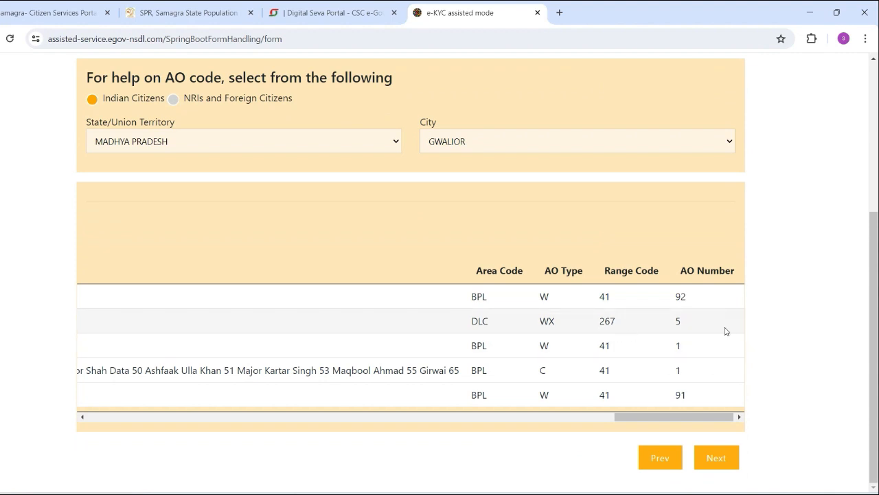
{"action": "scroll", "coordinate": [510, 334], "scroll_direction": "up", "scroll_amount": 4}
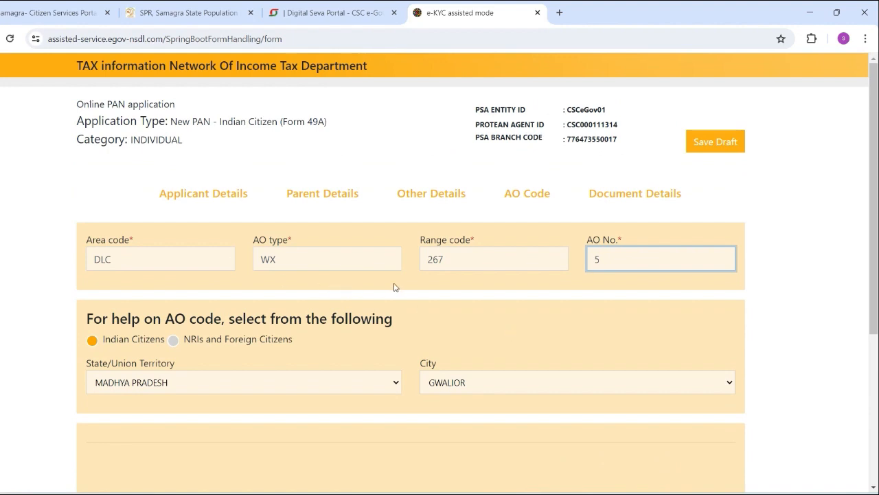
{"action": "scroll", "coordinate": [411, 300], "scroll_direction": "down", "scroll_amount": 4}
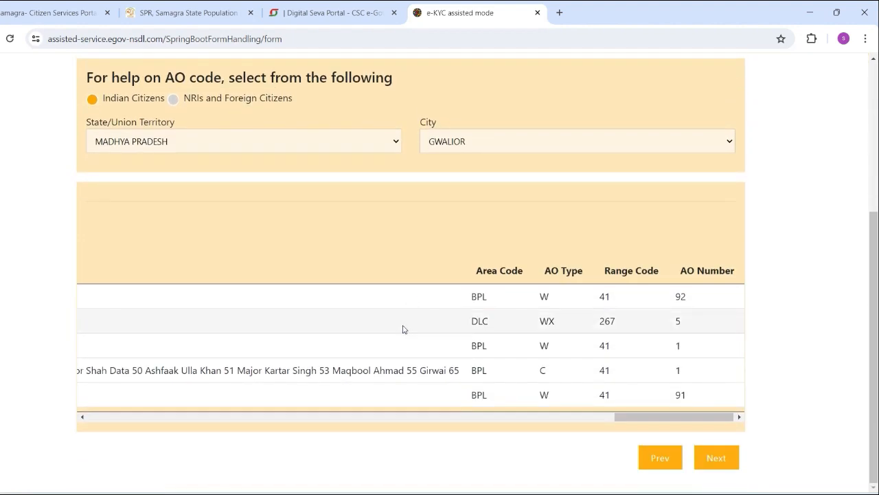
{"action": "left_click", "coordinate": [711, 458]}
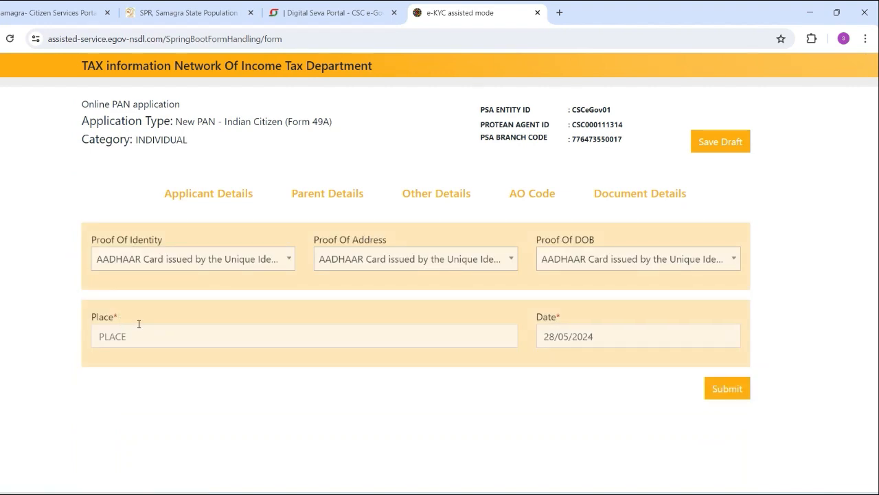
Step: Enter BHITORA as the place of application and submit the PAN form
{"action": "left_click", "coordinate": [148, 336]}
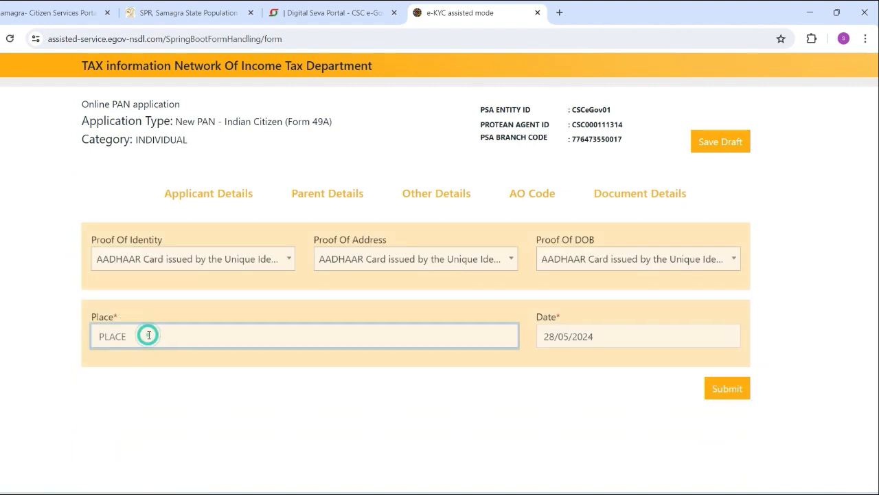
{"action": "type", "text": "BHITORA"}
{"action": "left_click", "coordinate": [722, 390]}
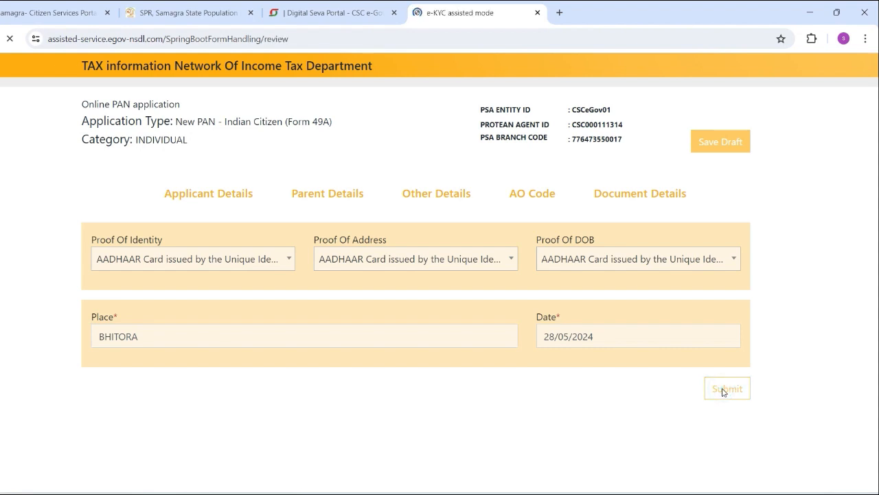
Step: Check all details on the e-KYC PAN NEW review page and confirm the application
{"action": "scroll", "coordinate": [505, 314], "scroll_direction": "down", "scroll_amount": 1}
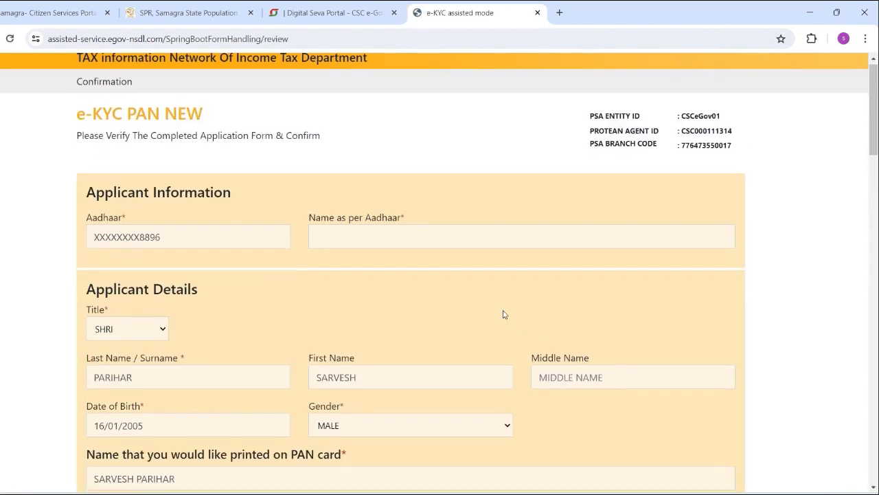
{"action": "scroll", "coordinate": [503, 314], "scroll_direction": "down", "scroll_amount": 3}
{"action": "scroll", "coordinate": [503, 310], "scroll_direction": "up", "scroll_amount": 2}
{"action": "scroll", "coordinate": [503, 311], "scroll_direction": "down", "scroll_amount": 2}
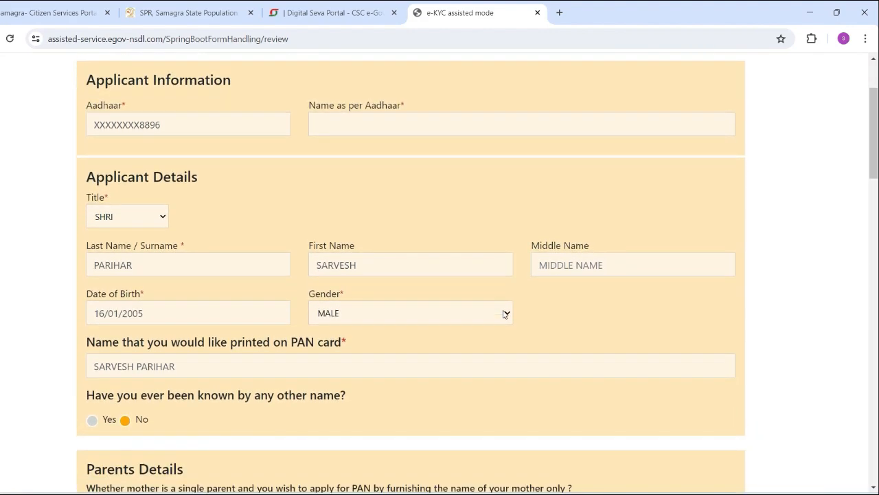
{"action": "scroll", "coordinate": [503, 310], "scroll_direction": "down", "scroll_amount": 3}
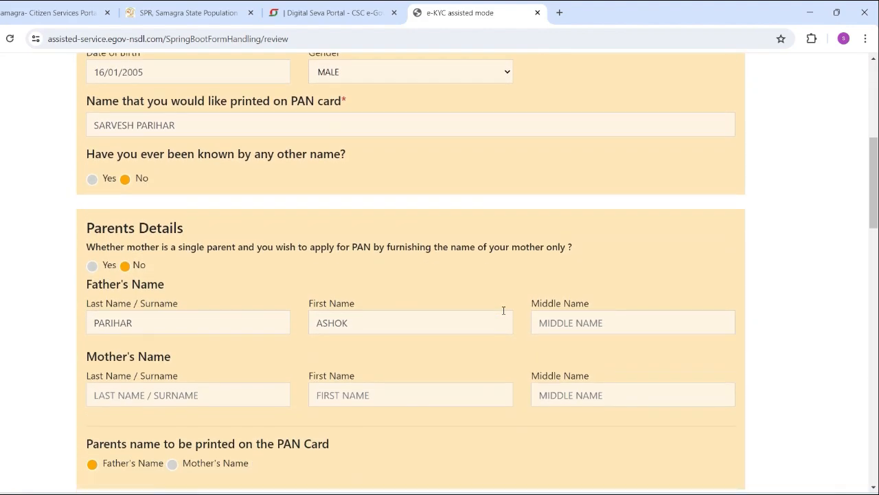
{"action": "scroll", "coordinate": [386, 334], "scroll_direction": "down", "scroll_amount": 5}
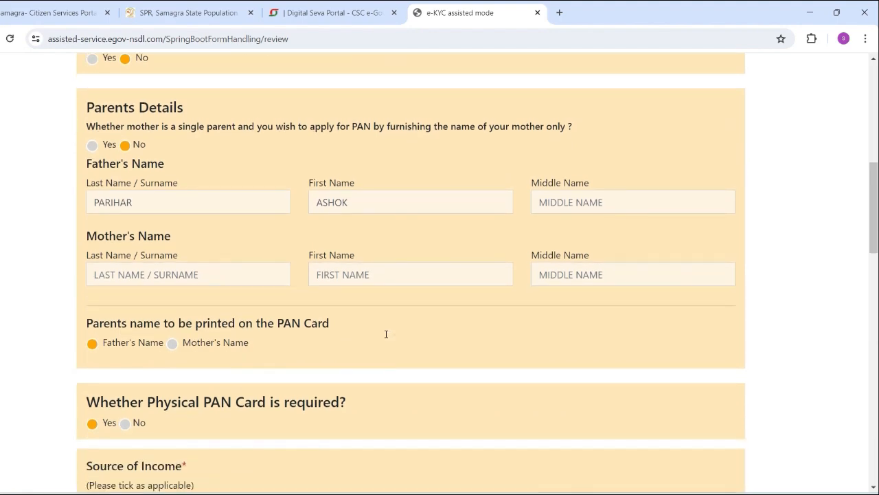
{"action": "scroll", "coordinate": [430, 355], "scroll_direction": "down", "scroll_amount": 6}
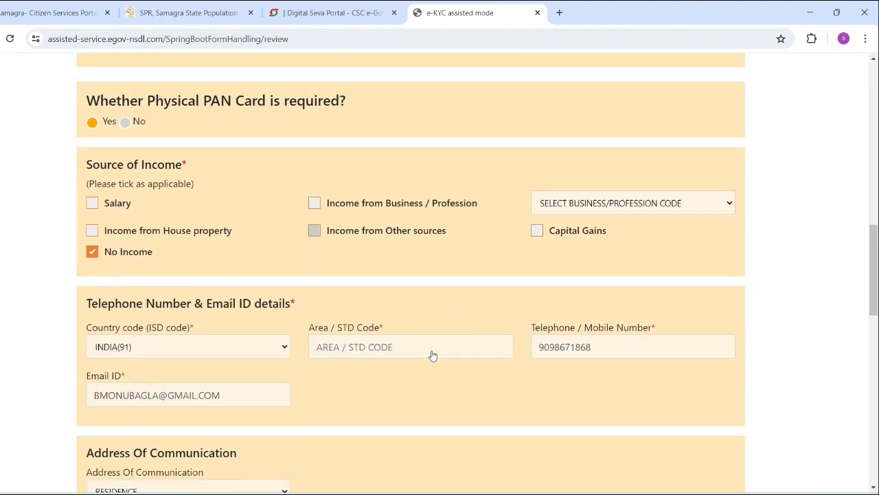
{"action": "scroll", "coordinate": [482, 352], "scroll_direction": "down", "scroll_amount": 4}
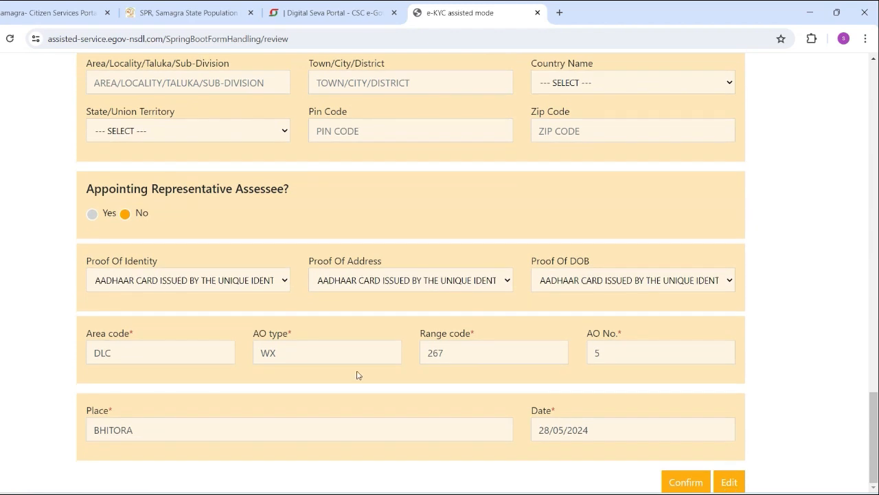
{"action": "left_click", "coordinate": [687, 483]}
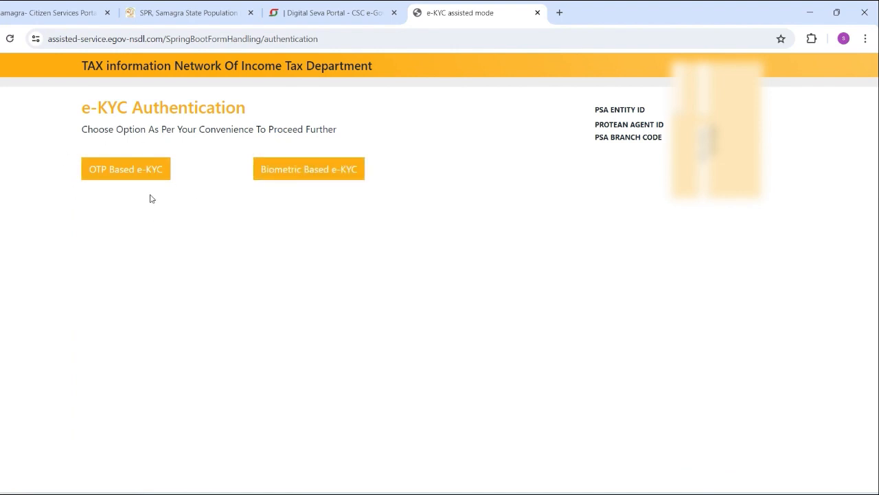
Step: Complete biometric e-KYC with the MANTRA L0 fingerprint device and acknowledge the success
{"action": "left_click", "coordinate": [314, 172]}
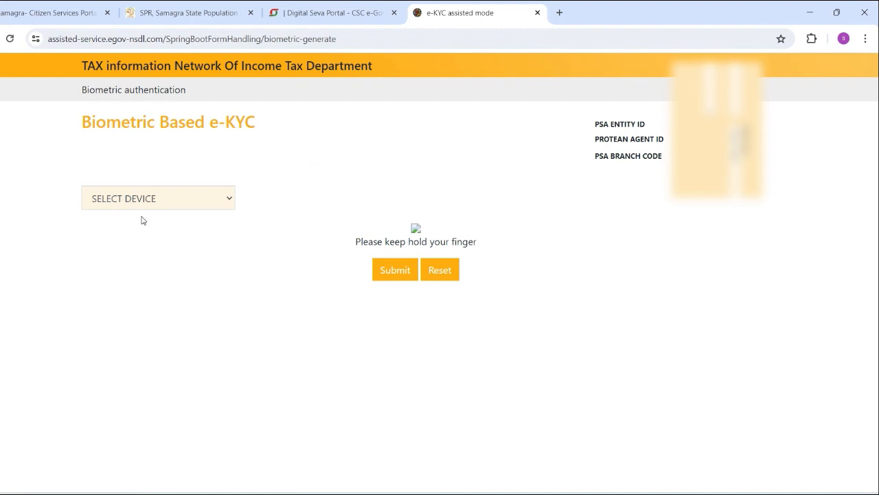
{"action": "left_click", "coordinate": [176, 202]}
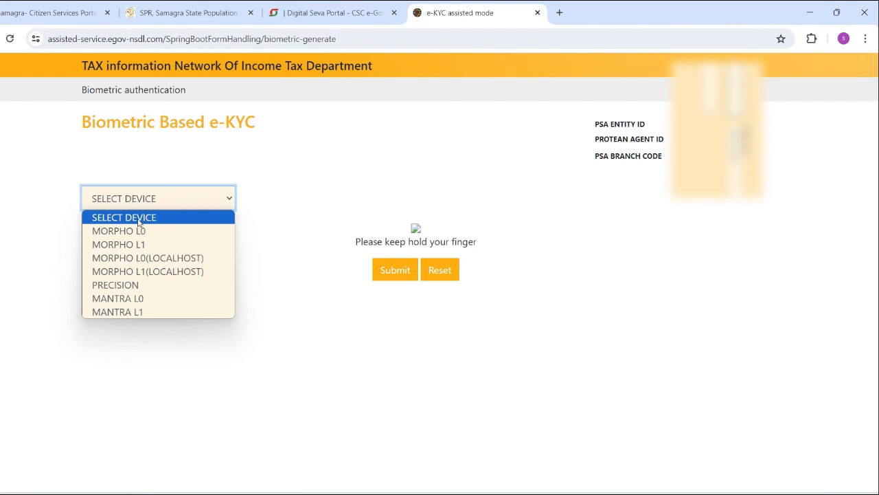
{"action": "left_click", "coordinate": [149, 298]}
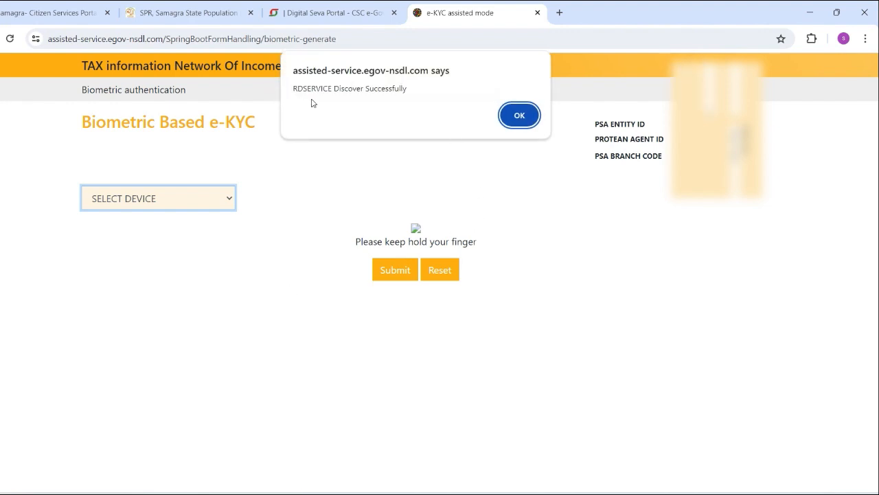
{"action": "left_click", "coordinate": [521, 116]}
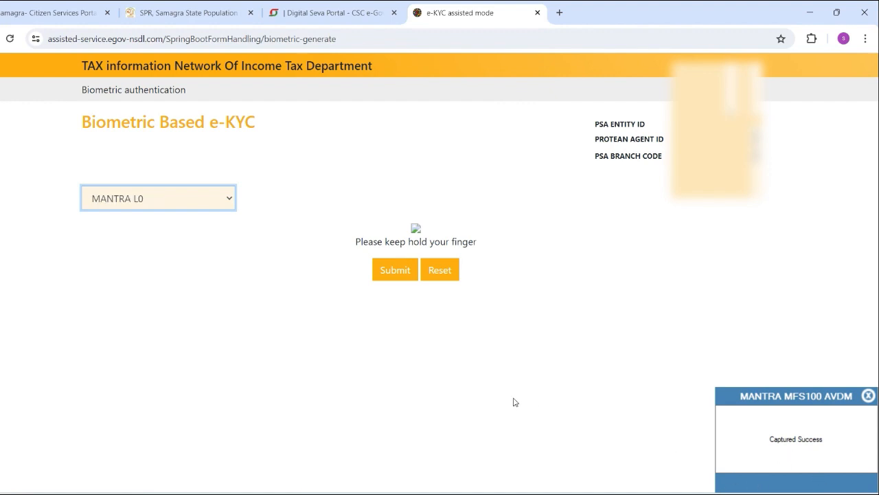
{"action": "left_click", "coordinate": [391, 275]}
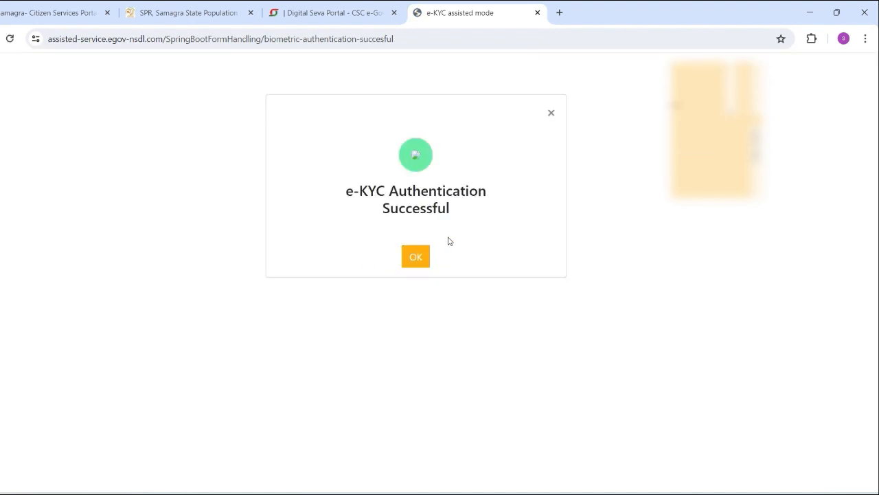
{"action": "left_click", "coordinate": [414, 258]}
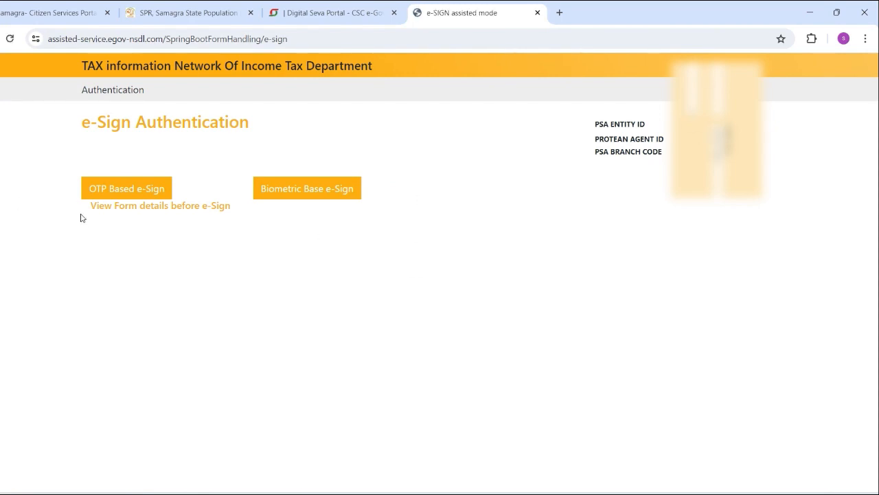
Step: Choose Biometric Base e-Sign and enter the applicant's Aadhaar number
{"action": "left_click", "coordinate": [303, 193]}
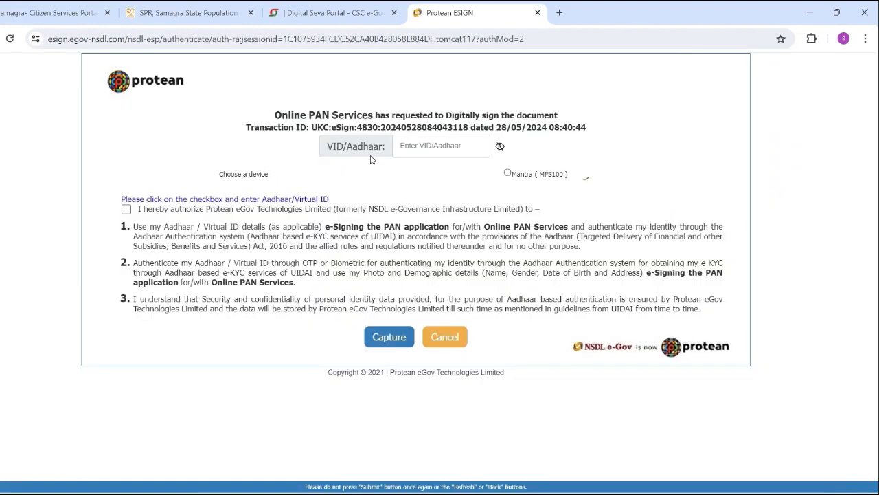
{"action": "left_click", "coordinate": [413, 146]}
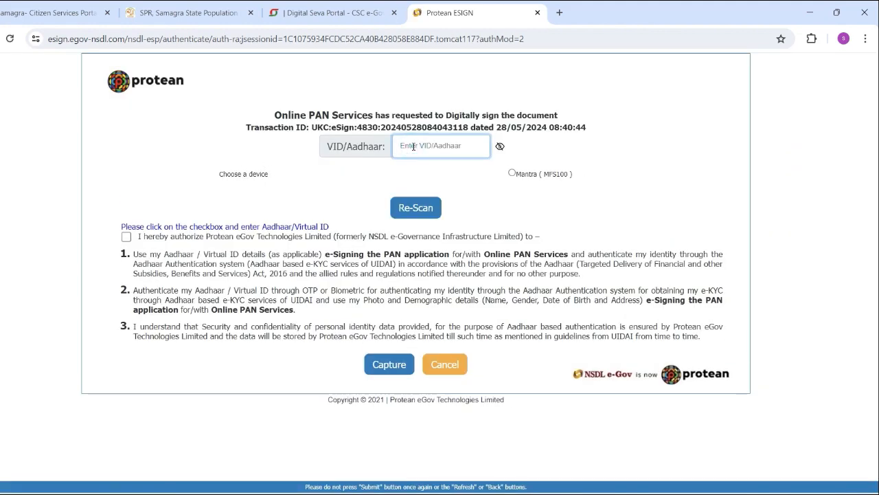
{"action": "type", "text": "•••"}
{"action": "left_click", "coordinate": [500, 147]}
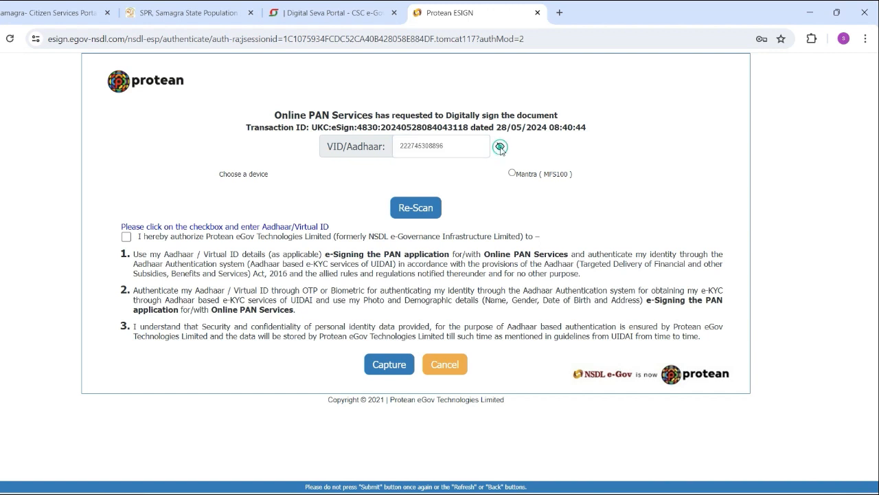
{"action": "left_click", "coordinate": [500, 147]}
Step: Select the Mantra MFS100 device, give signing consent and capture the fingerprint
{"action": "left_click", "coordinate": [511, 175]}
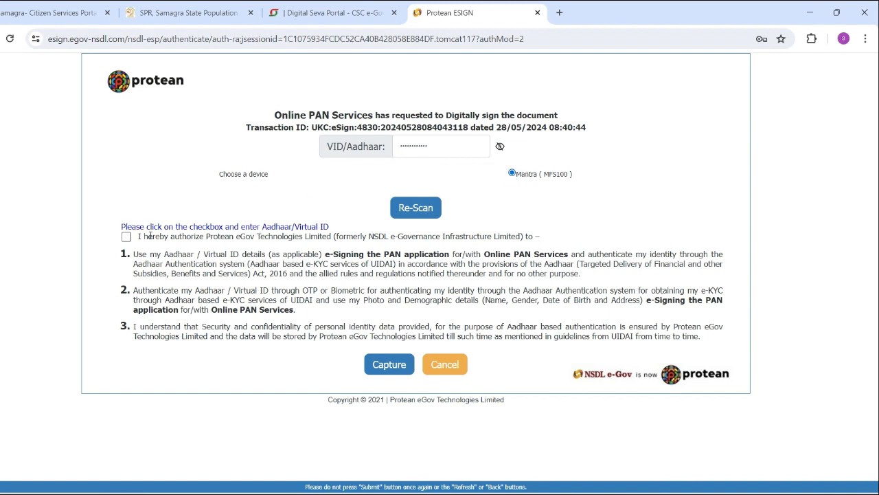
{"action": "left_click", "coordinate": [126, 237]}
{"action": "left_click", "coordinate": [389, 366]}
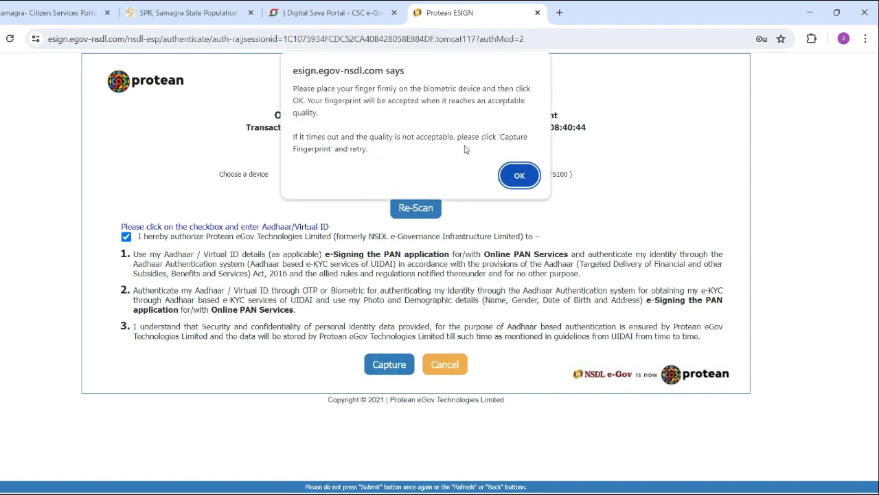
{"action": "left_click", "coordinate": [521, 176]}
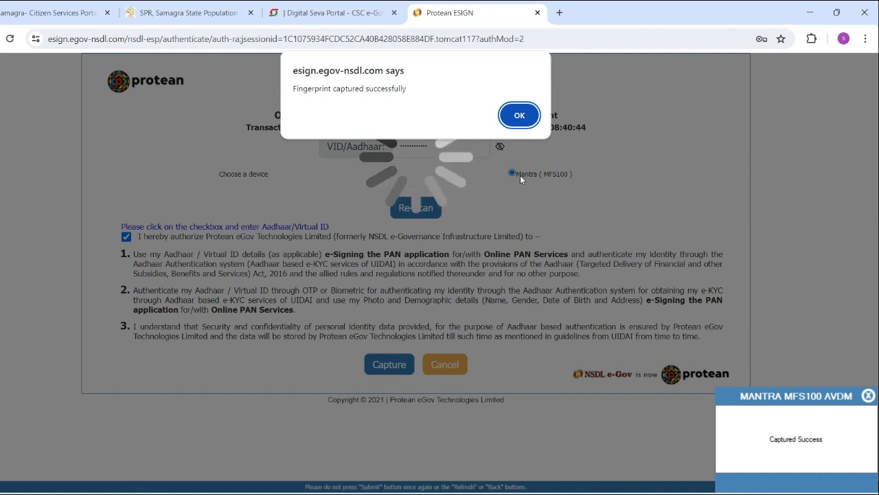
{"action": "left_click", "coordinate": [517, 120]}
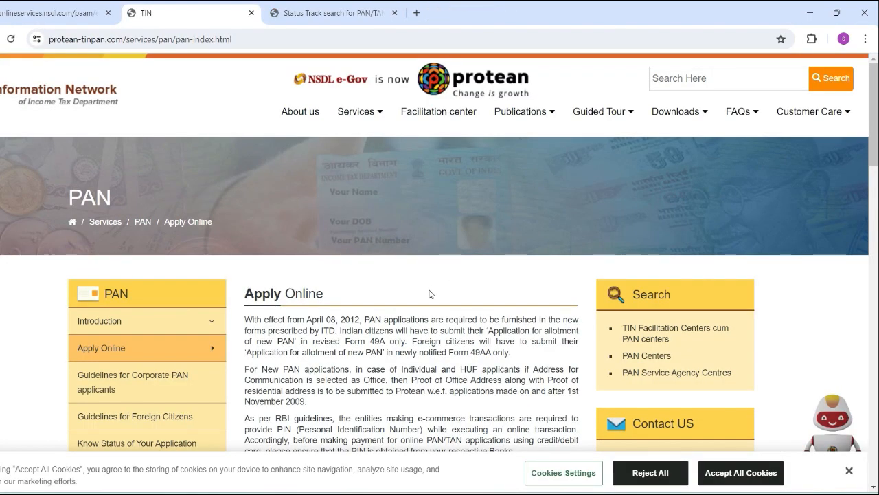
Step: Scroll through the PAN Apply Online page to read the Form 49A guidance
{"action": "scroll", "coordinate": [429, 294], "scroll_direction": "down", "scroll_amount": 3}
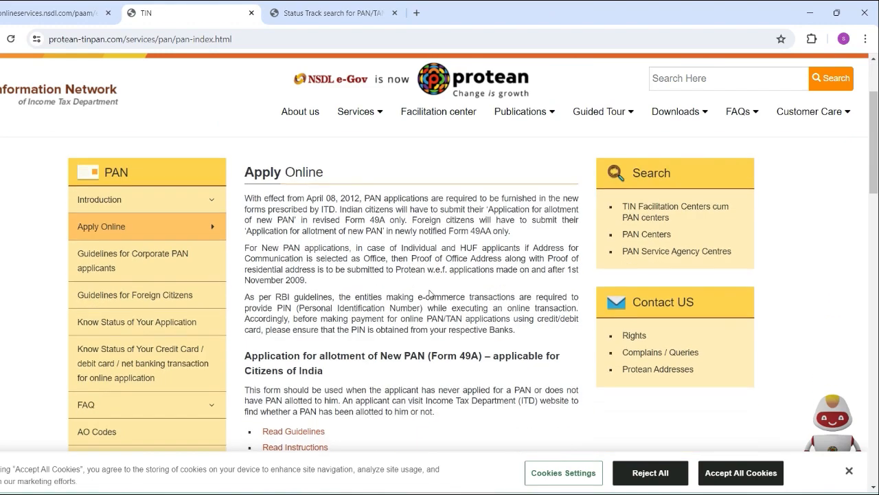
{"action": "scroll", "coordinate": [430, 294], "scroll_direction": "down", "scroll_amount": 4}
{"action": "scroll", "coordinate": [430, 290], "scroll_direction": "up", "scroll_amount": 5}
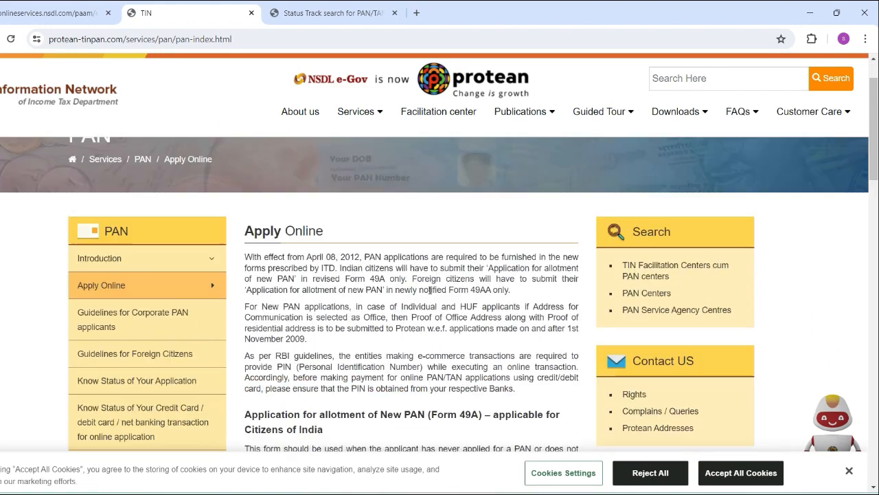
{"action": "scroll", "coordinate": [430, 289], "scroll_direction": "up", "scroll_amount": 1}
{"action": "scroll", "coordinate": [429, 293], "scroll_direction": "down", "scroll_amount": 1}
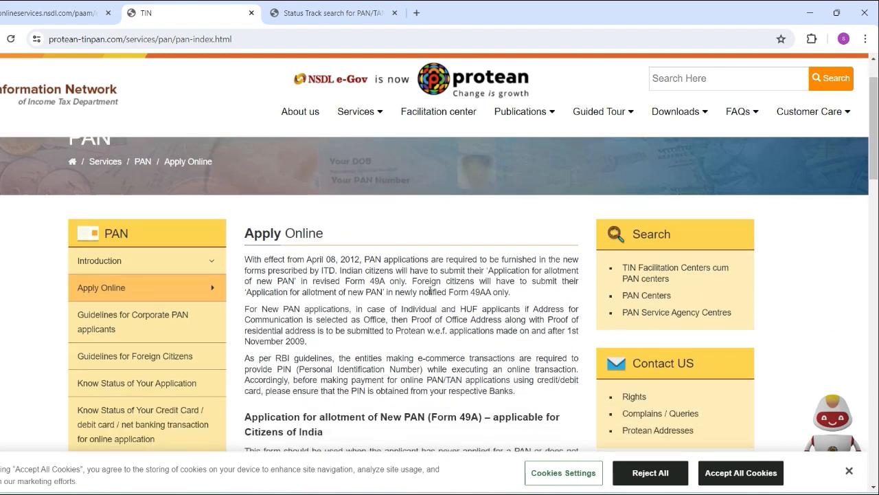
{"action": "scroll", "coordinate": [430, 294], "scroll_direction": "up", "scroll_amount": 1}
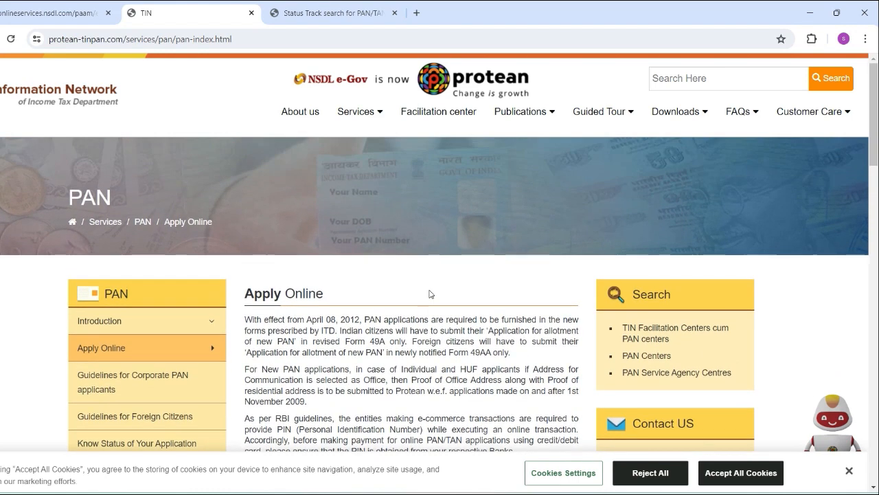